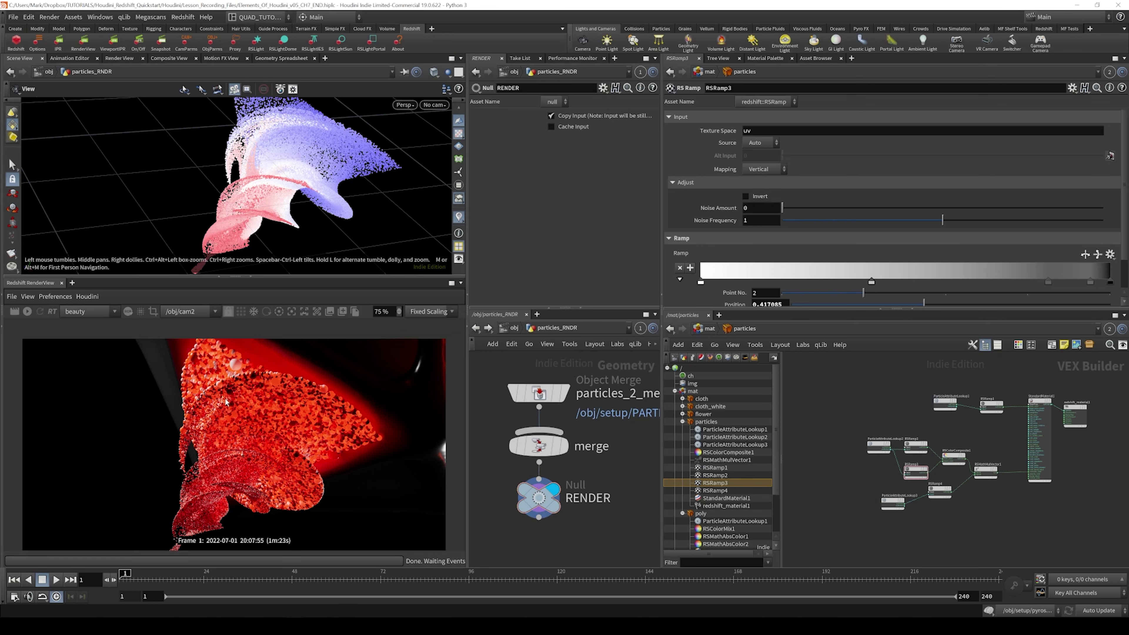
# Return to the object level, widen the parameter area, and open the Redshift particle settings of particles_RNDR
pyautogui.click(511, 327)
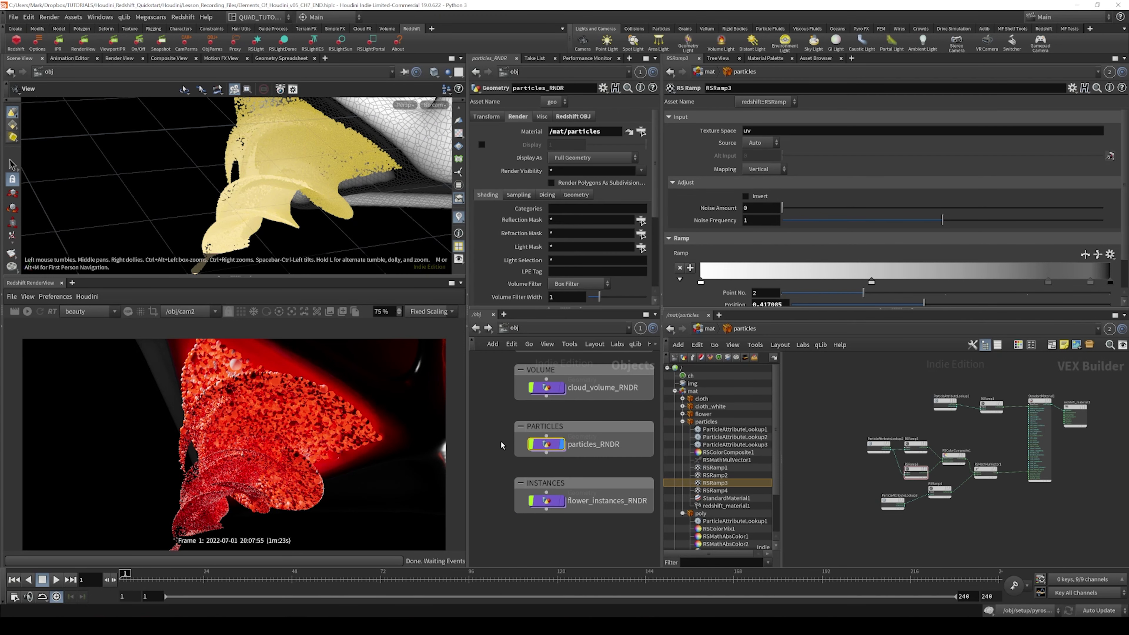
pyautogui.moveTo(668, 365); pyautogui.dragTo(805, 365)
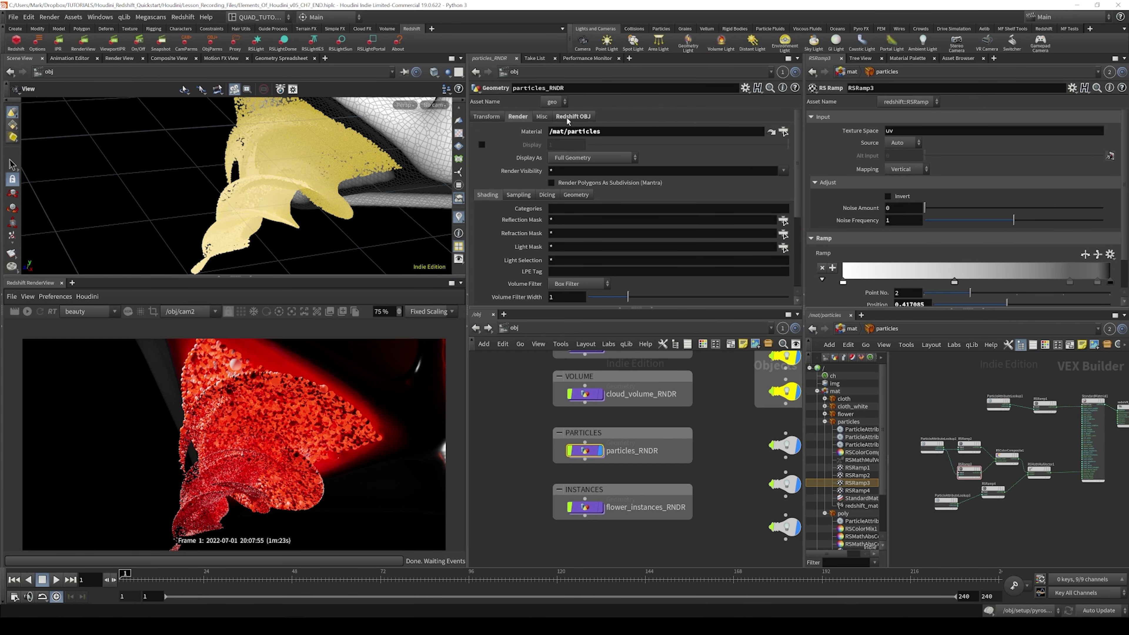
pyautogui.moveTo(553, 460); pyautogui.dragTo(550, 460)
pyautogui.click(575, 116)
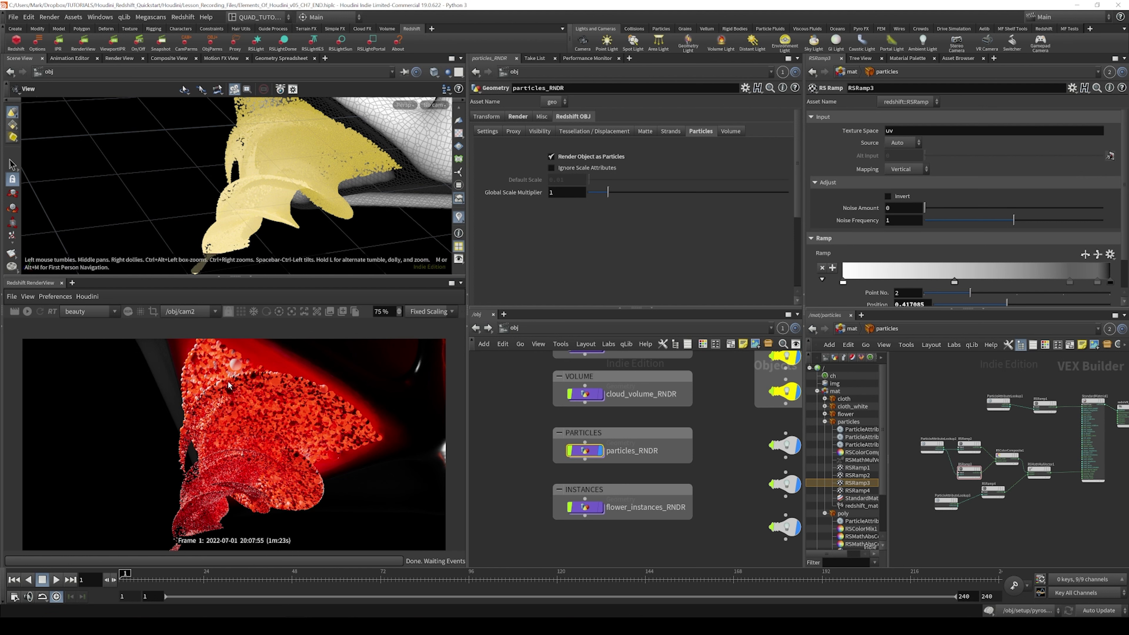
pyautogui.scroll(4, 259, 412)
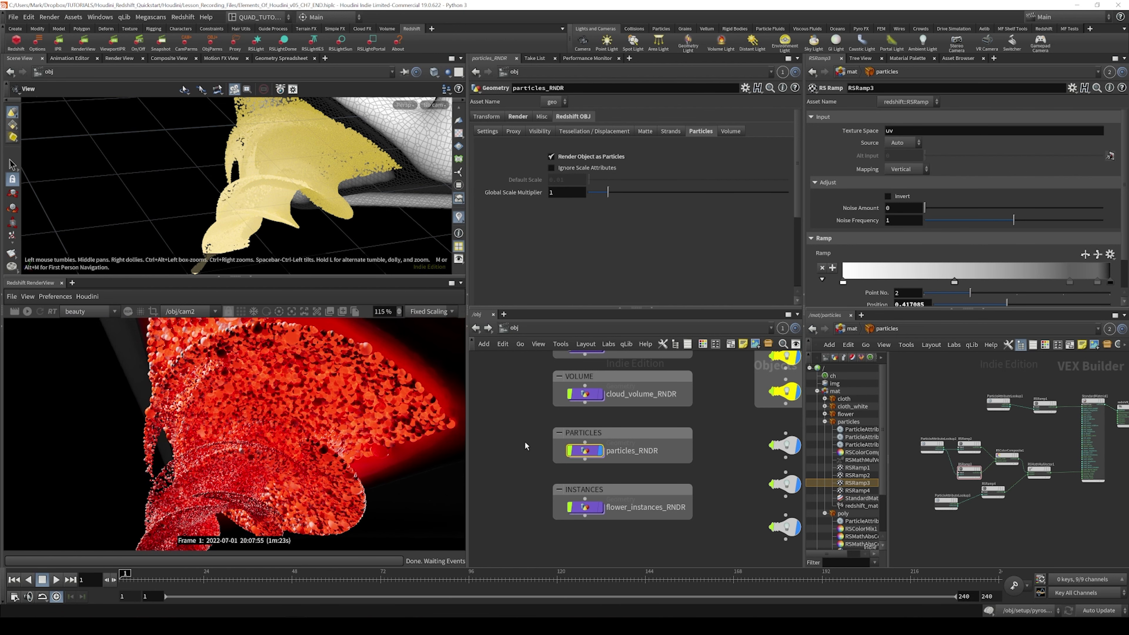
# Enable Ignore Scale Attributes for particles_RNDR with a Default Scale of 0.001 and start the render
pyautogui.click(551, 167)
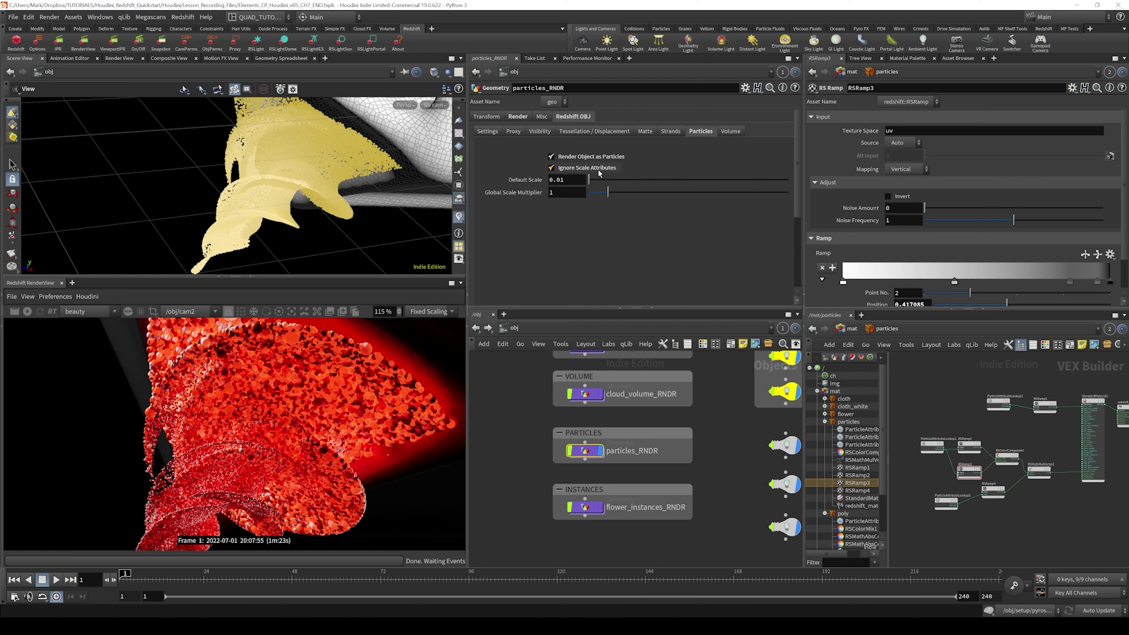
pyautogui.click(571, 180)
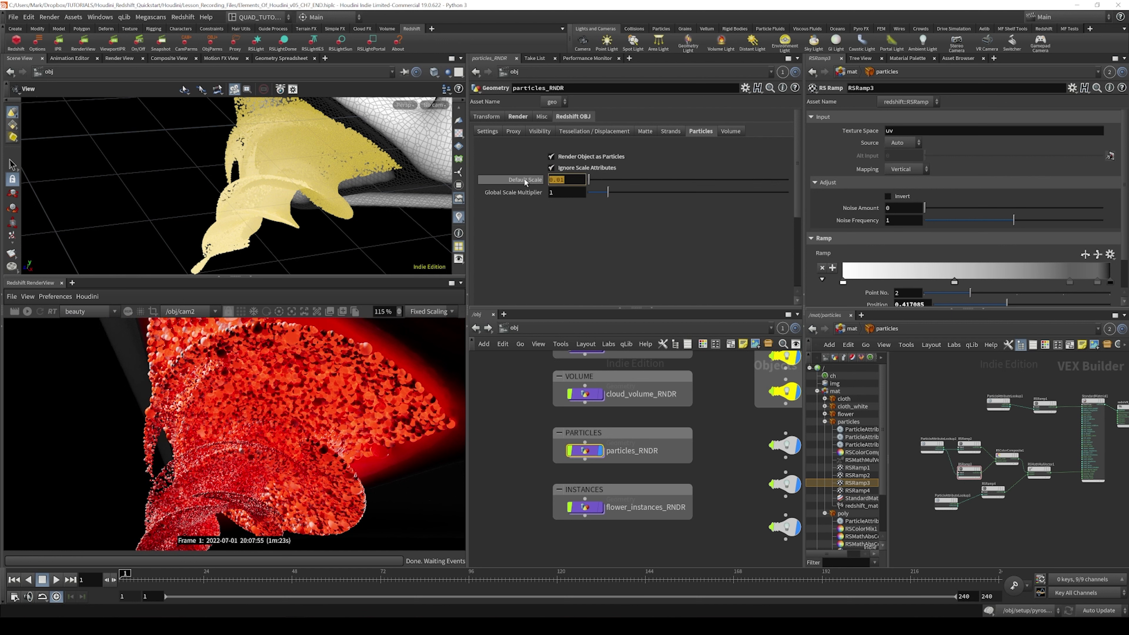
pyautogui.click(568, 180)
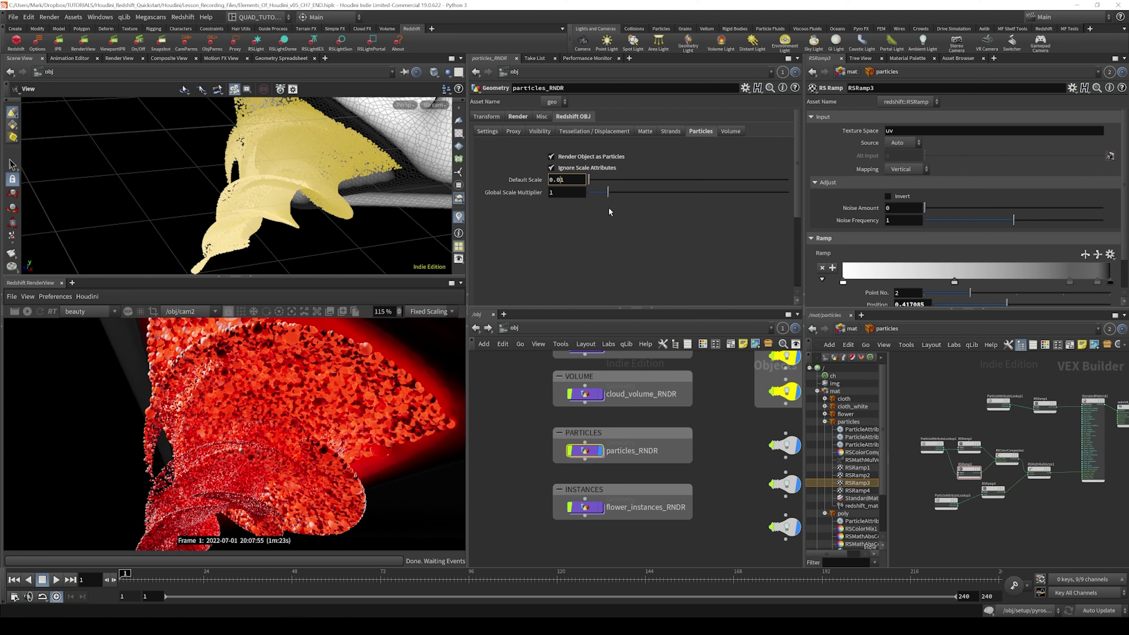
pyautogui.write('0')
pyautogui.press('Return')
pyautogui.click(555, 179)
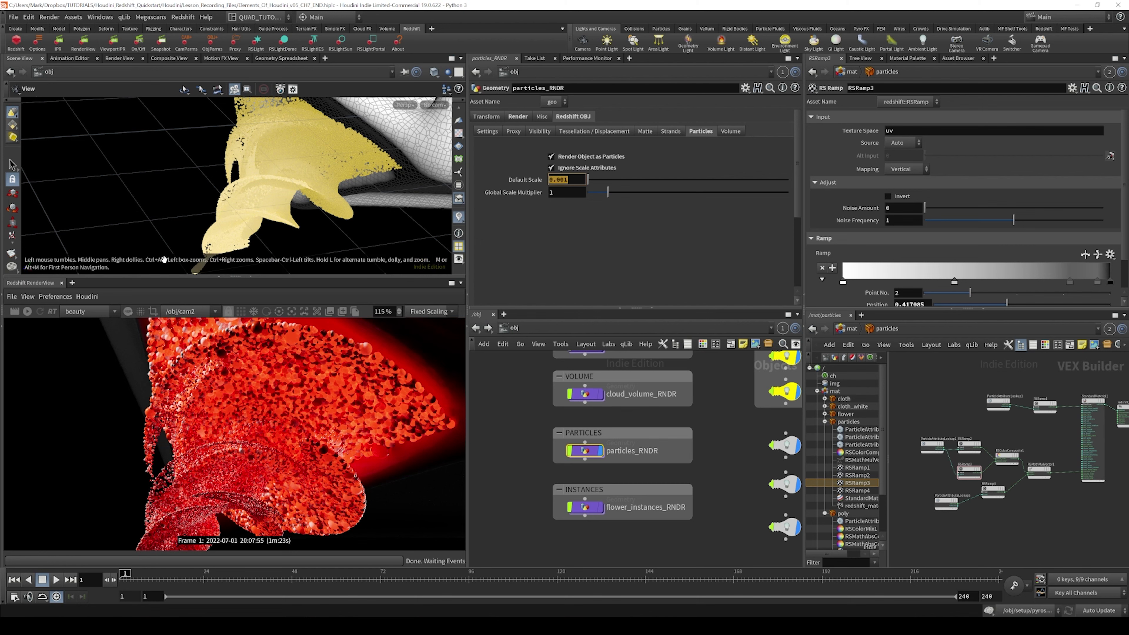
pyautogui.click(28, 311)
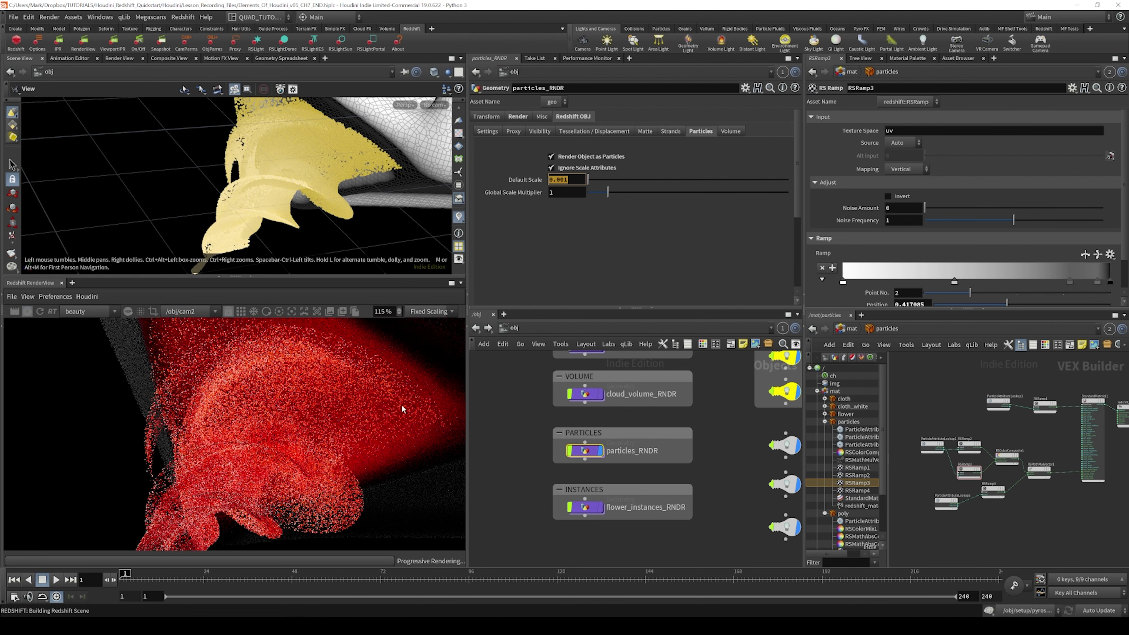
pyautogui.scroll(3, 221, 456)
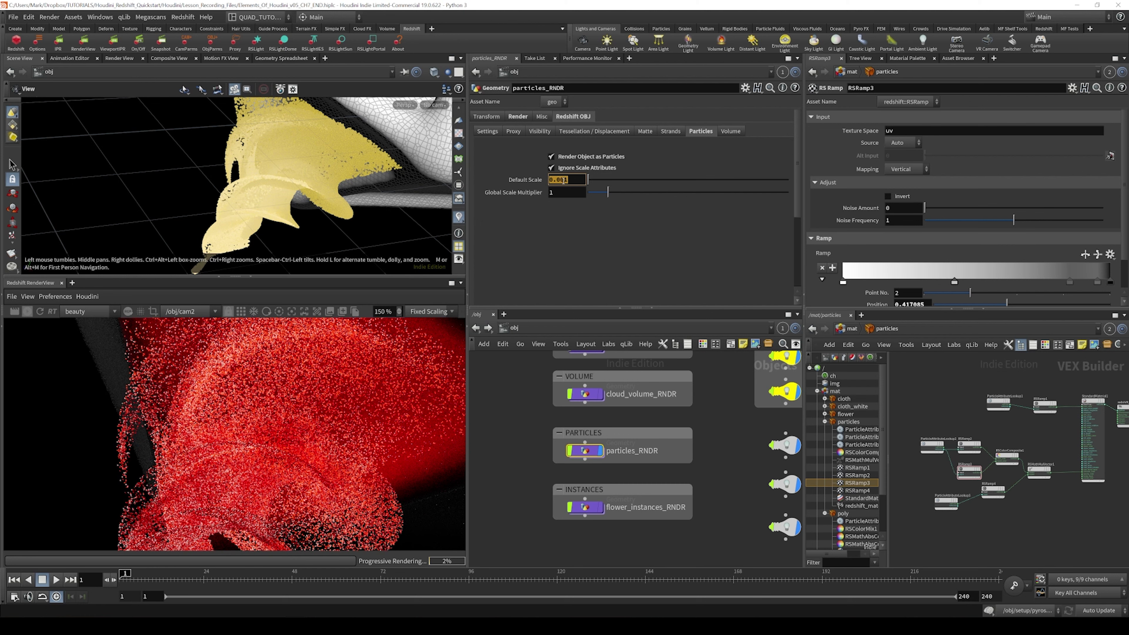
# Set the Default Scale of the rendered particles to 0.003 and check the whole particle form in the render
pyautogui.moveTo(570, 180); pyautogui.dragTo(565, 183)
pyautogui.write('3')
pyautogui.press('Return')
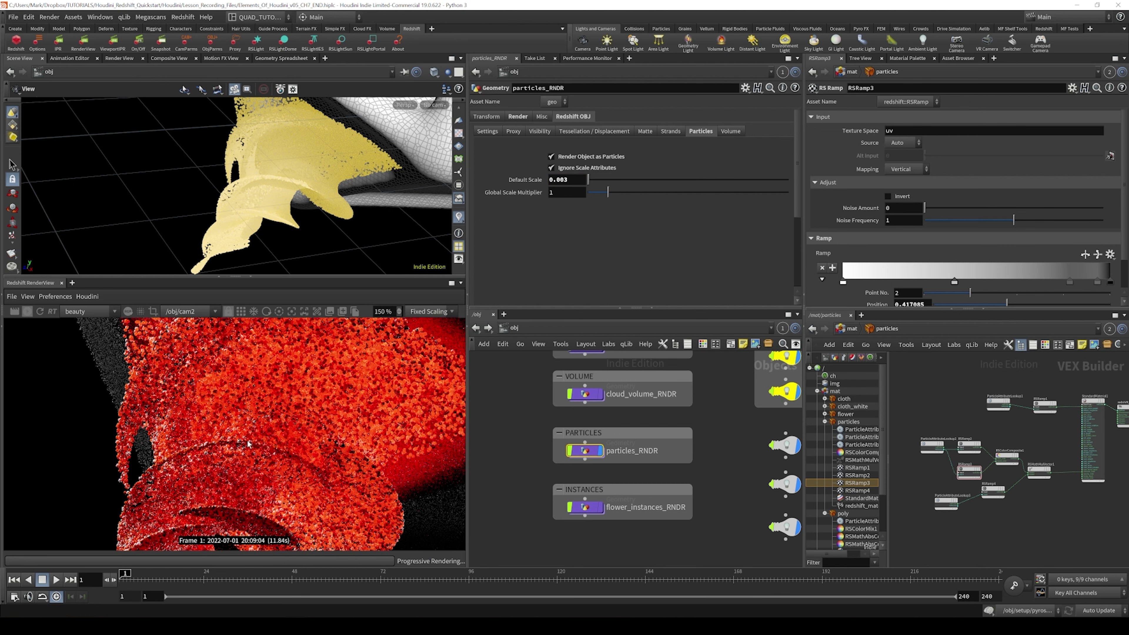
pyautogui.scroll(-3, 272, 444)
pyautogui.scroll(1, 272, 444)
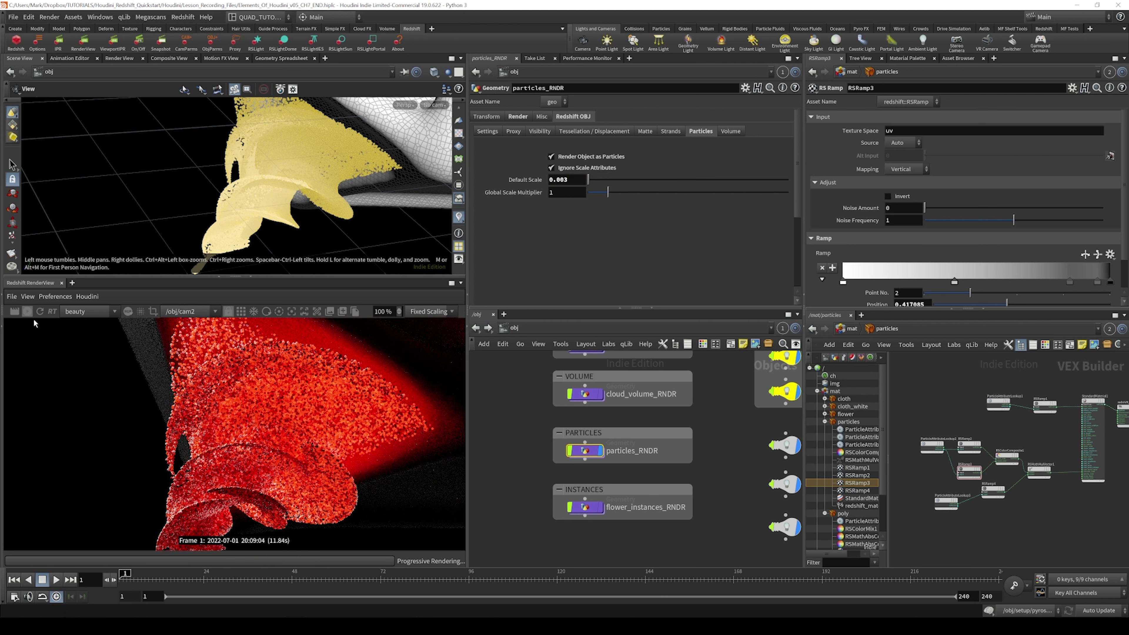
# Disable Ignore Scale Attributes for particles_RNDR and restart the render
pyautogui.click(551, 168)
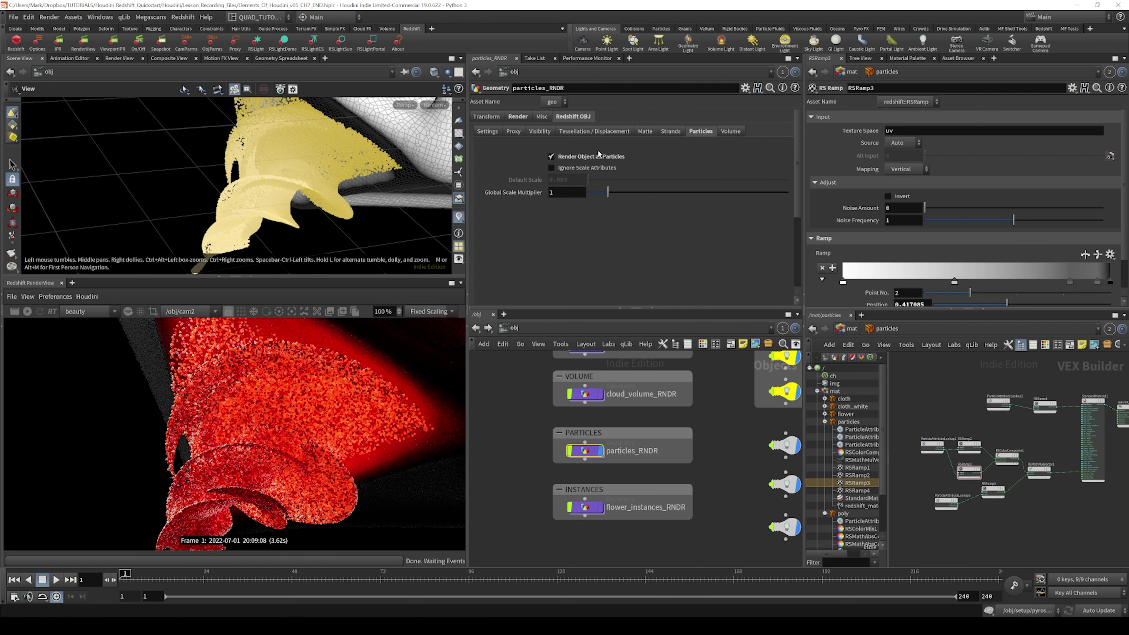
pyautogui.click(27, 311)
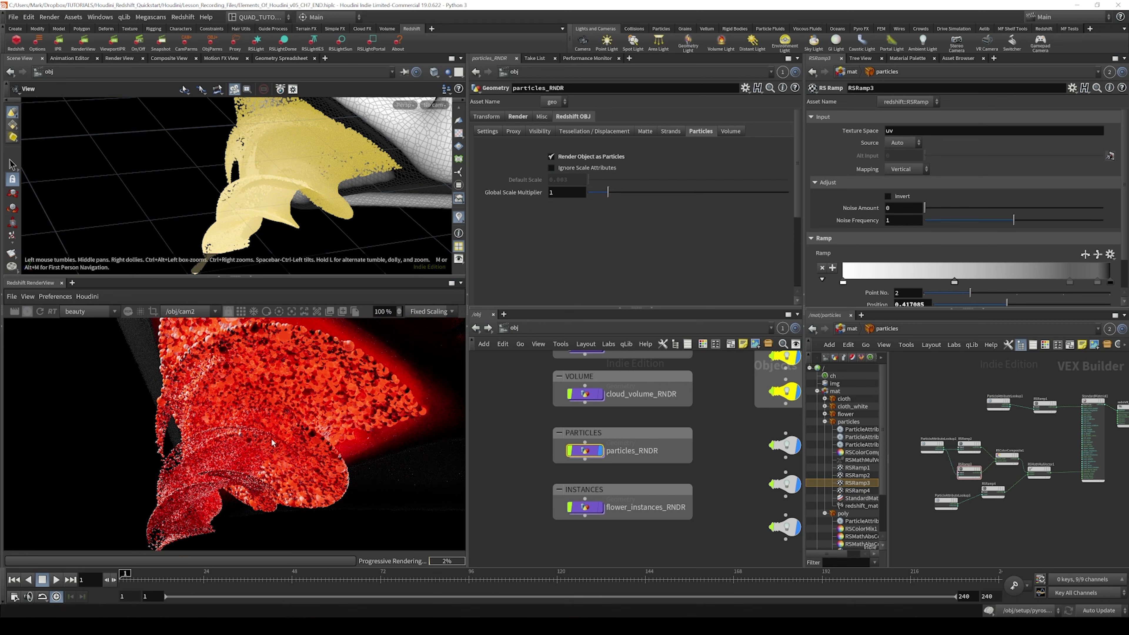
# Test a Global Scale Multiplier of 2.91 on the particles, return it to 1, and save the scene
pyautogui.moveTo(608, 192); pyautogui.dragTo(647, 192)
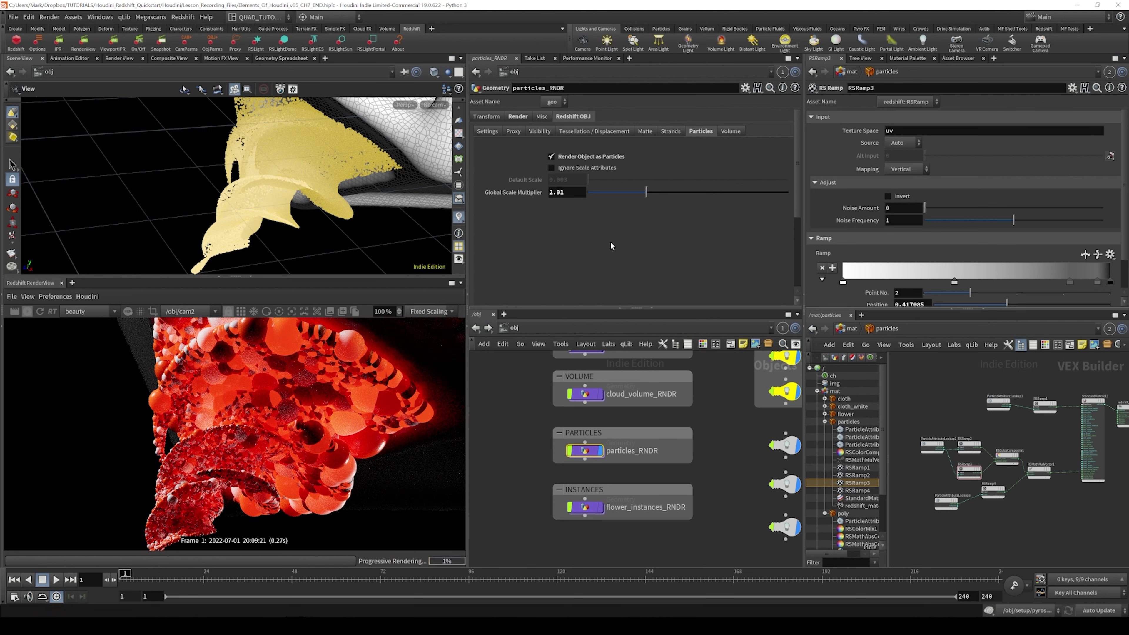
pyautogui.moveTo(655, 192); pyautogui.dragTo(607, 196)
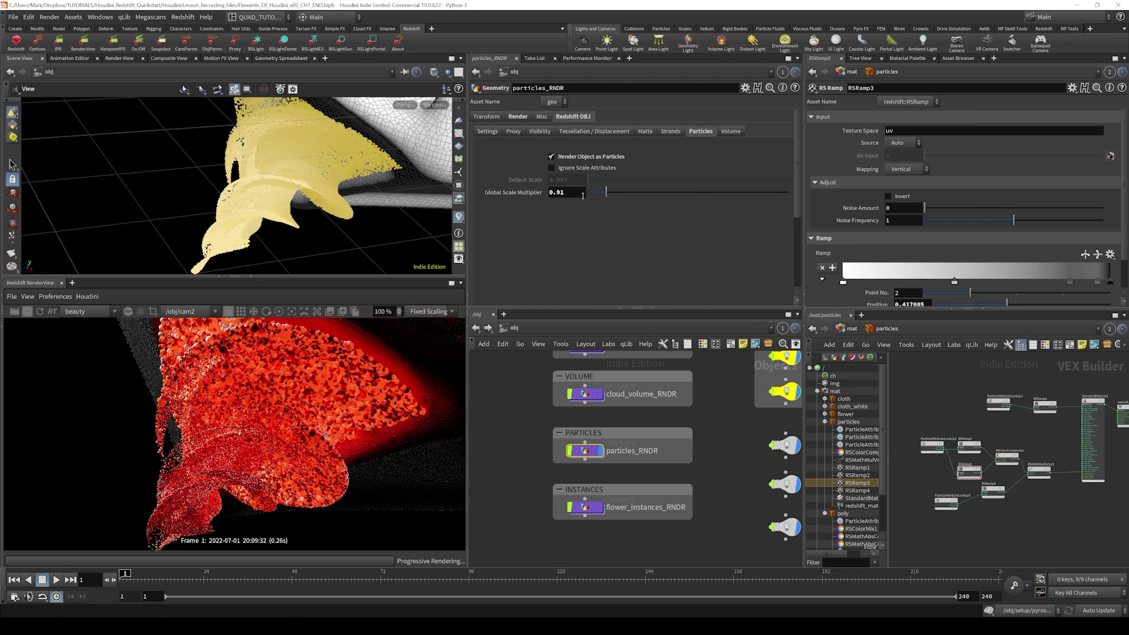
pyautogui.hotkey('ctrl', 's')
pyautogui.write('1')
pyautogui.press('Return')
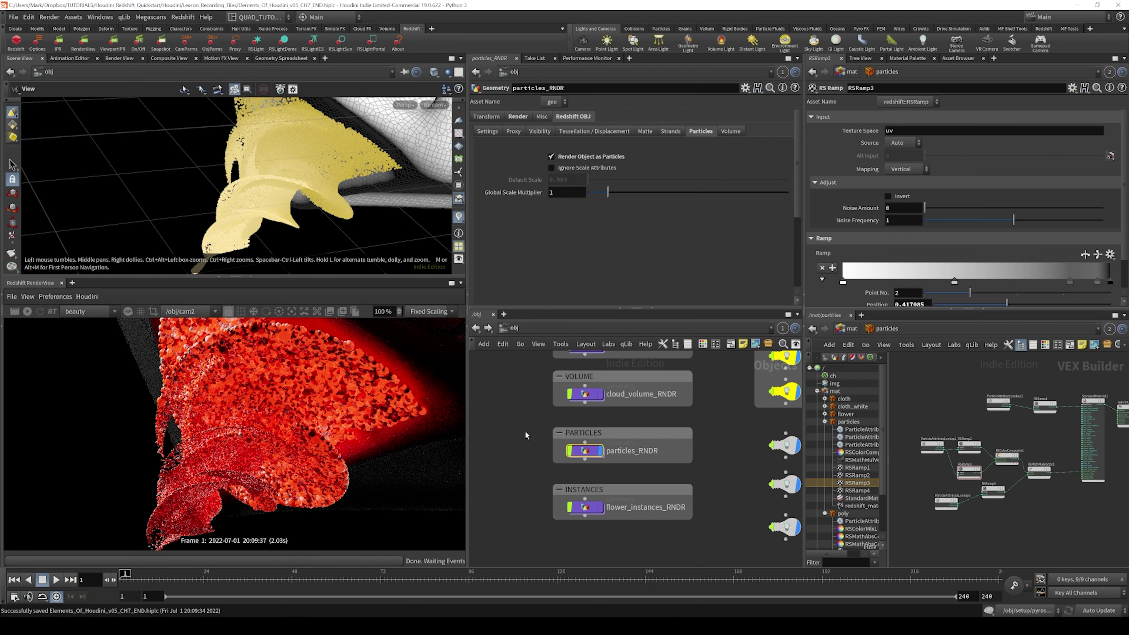
# Follow the particles_2_merge object merge inside particles_RNDR to its source PARTICLES null in setup and display that null
pyautogui.doubleClick(586, 449)
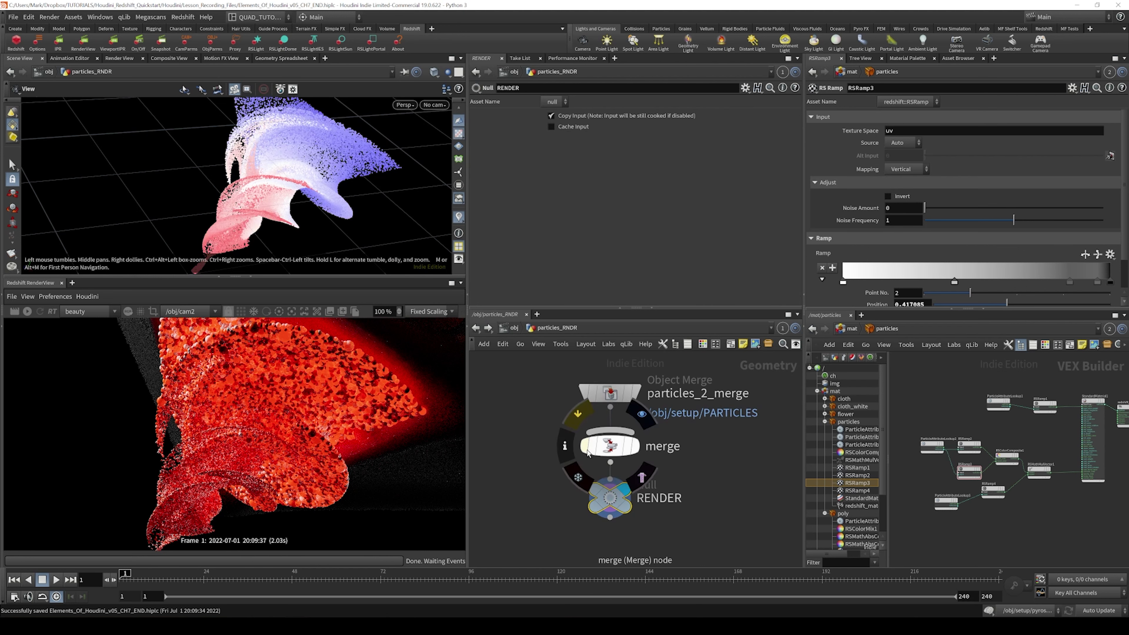
pyautogui.click(610, 393)
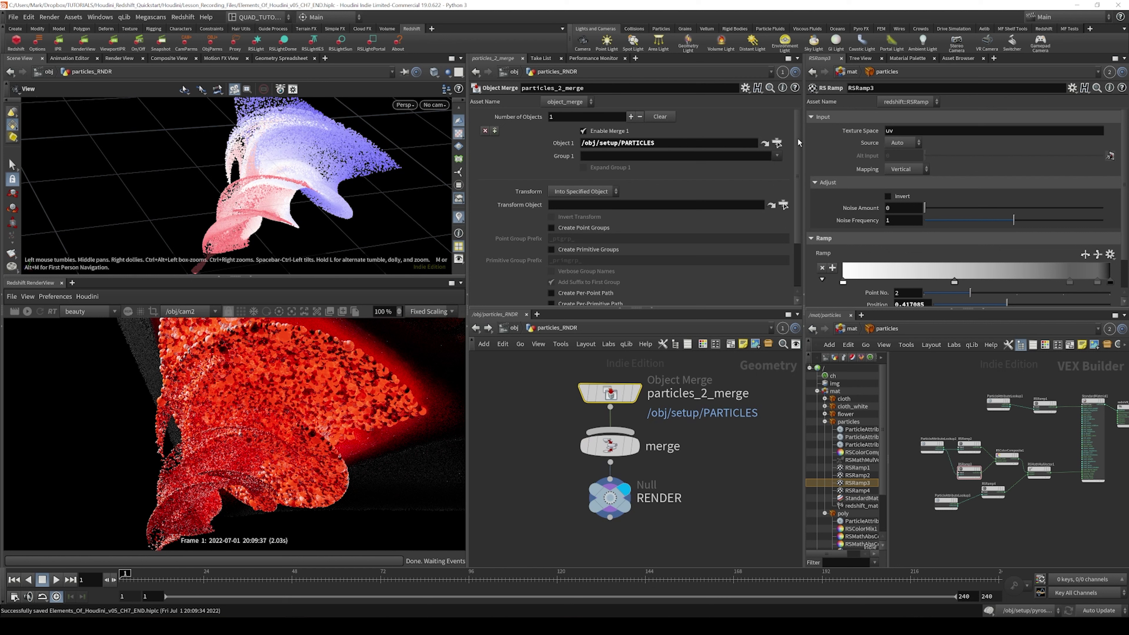
pyautogui.click(764, 144)
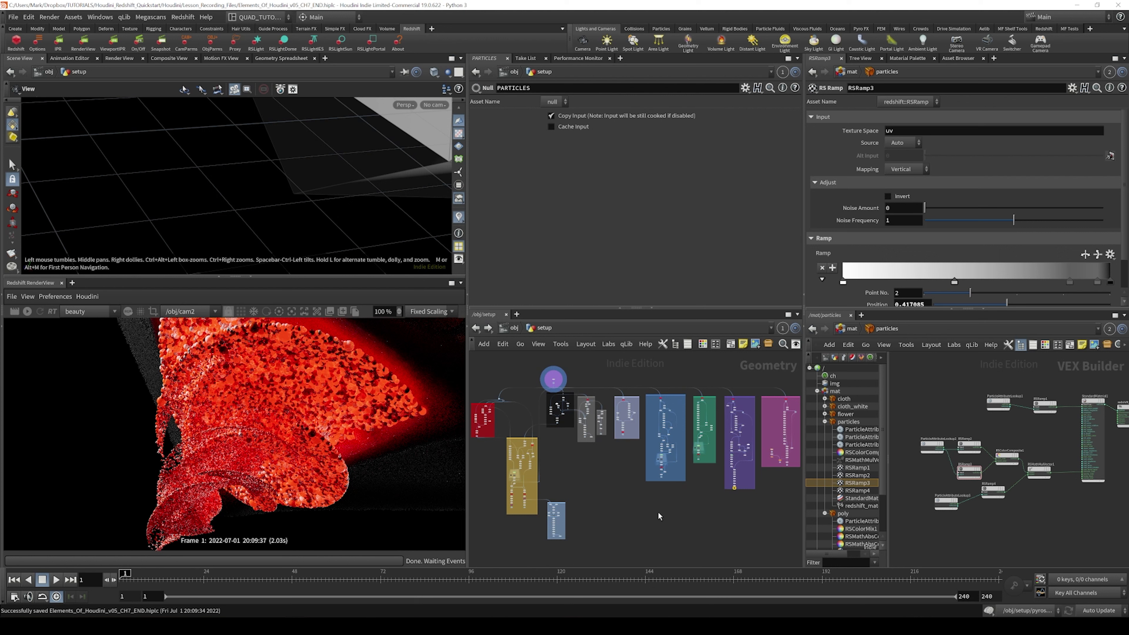
pyautogui.press('f')
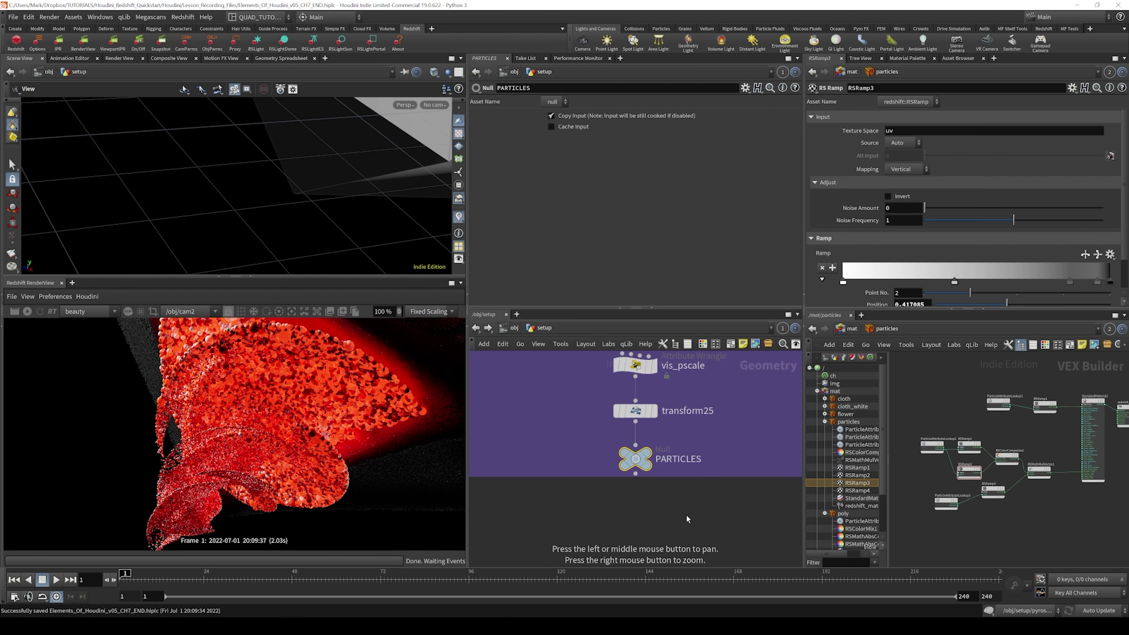
pyautogui.moveTo(716, 454); pyautogui.dragTo(669, 465, button='middle')
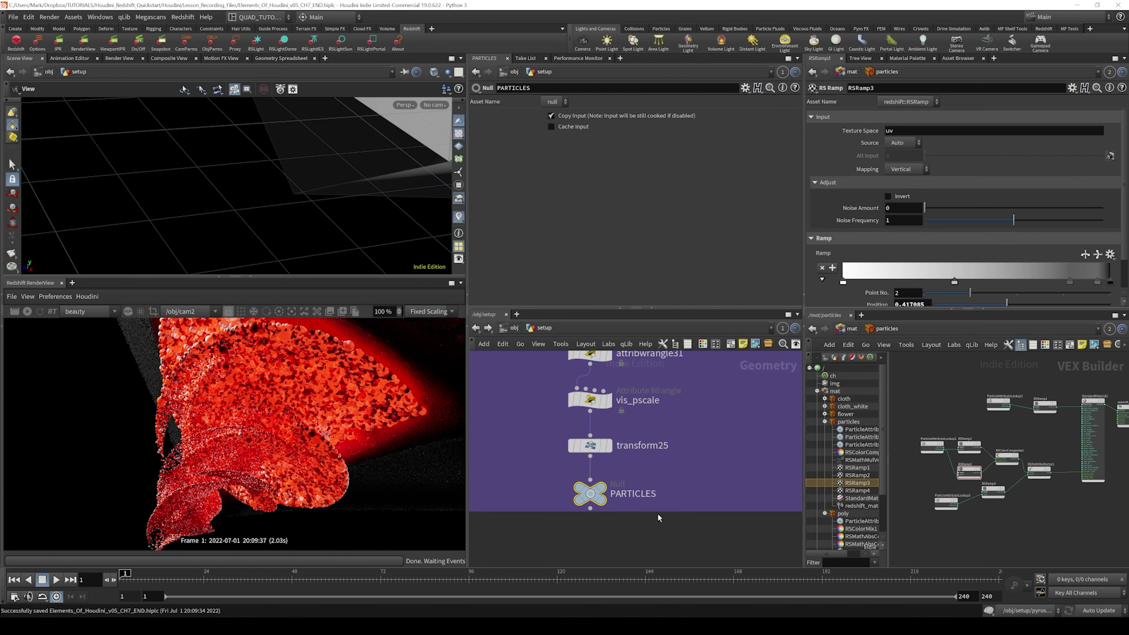
pyautogui.click(600, 491)
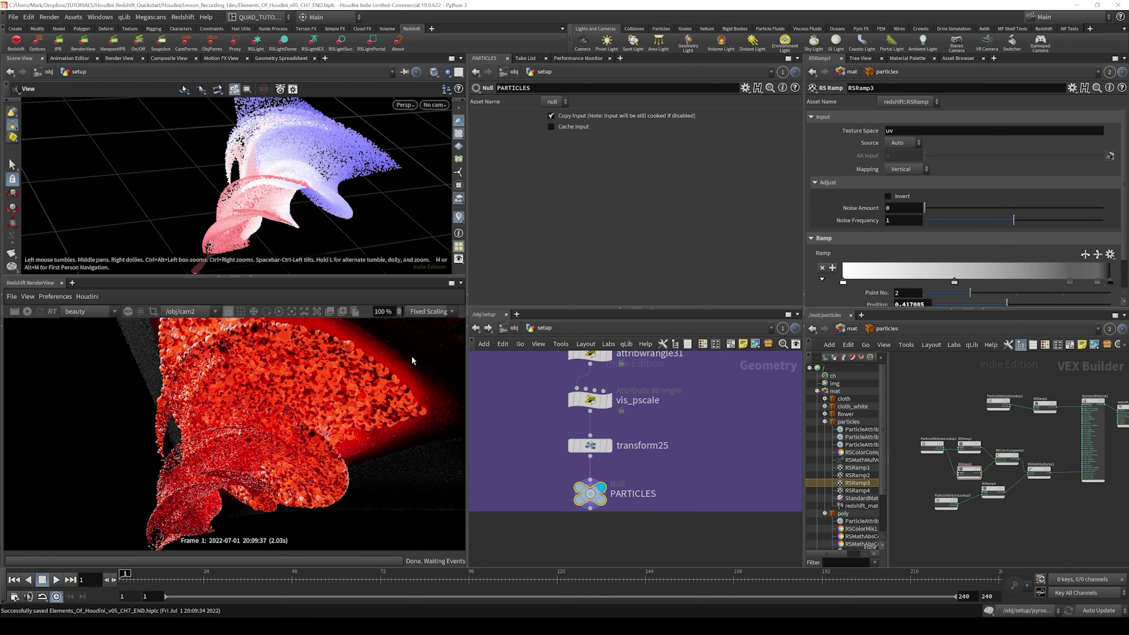
pyautogui.scroll(3, 749, 457)
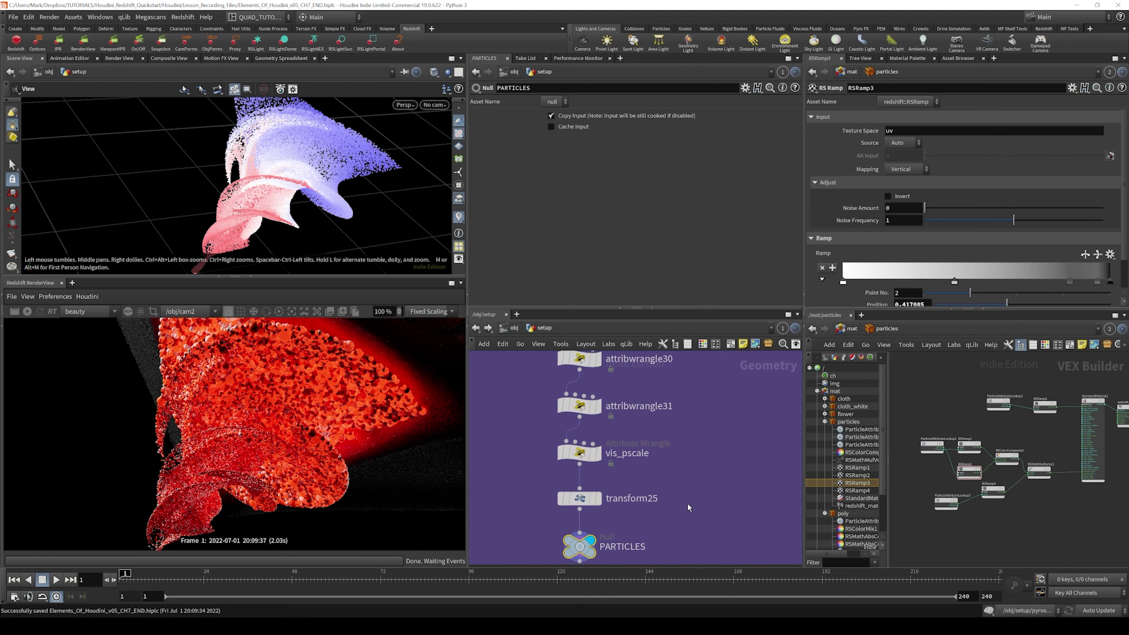
# Display the vis_pscale wrangle with the visualizers off and enlarge the viewport to inspect the particle spheres
pyautogui.click(587, 499)
pyautogui.click(579, 452)
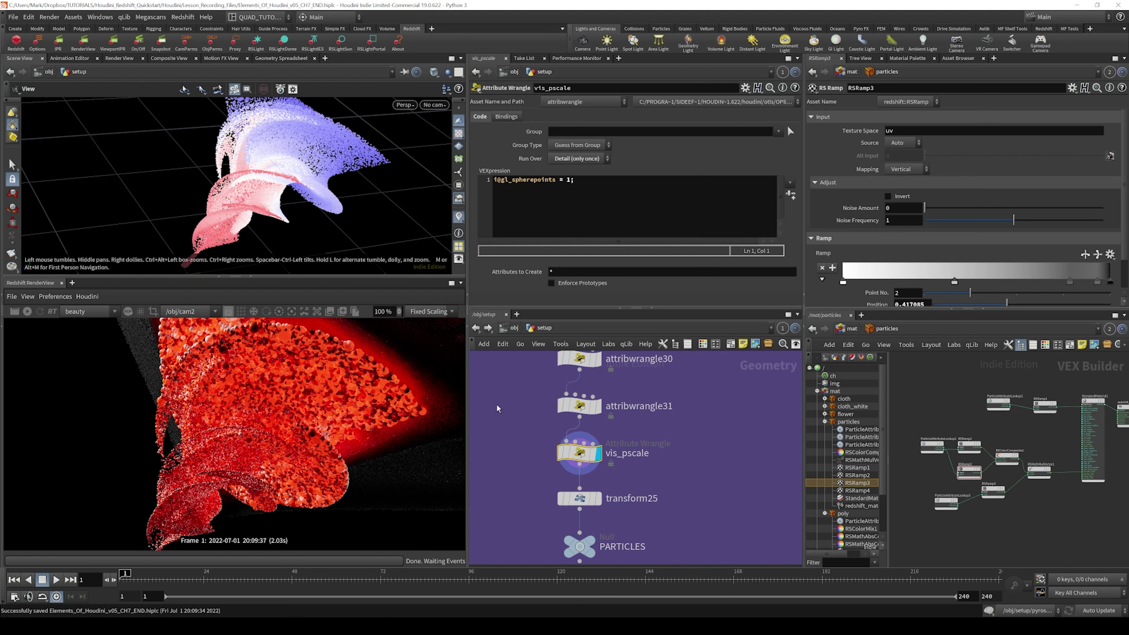
pyautogui.click(458, 217)
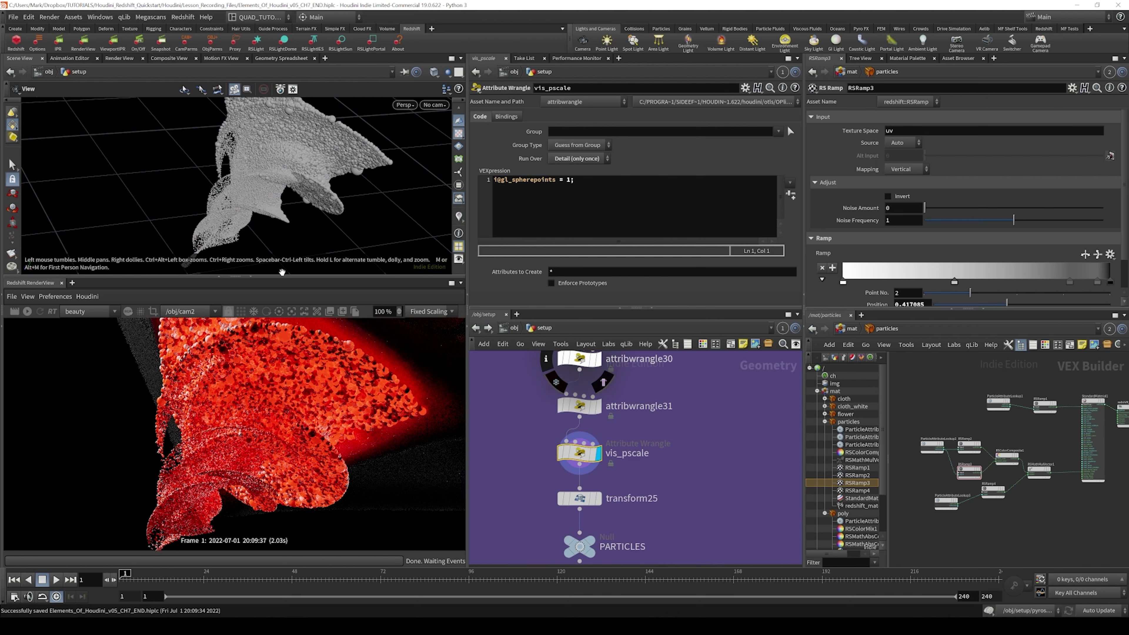
pyautogui.moveTo(283, 273); pyautogui.dragTo(282, 386)
pyautogui.moveTo(304, 174); pyautogui.dragTo(445, 191)
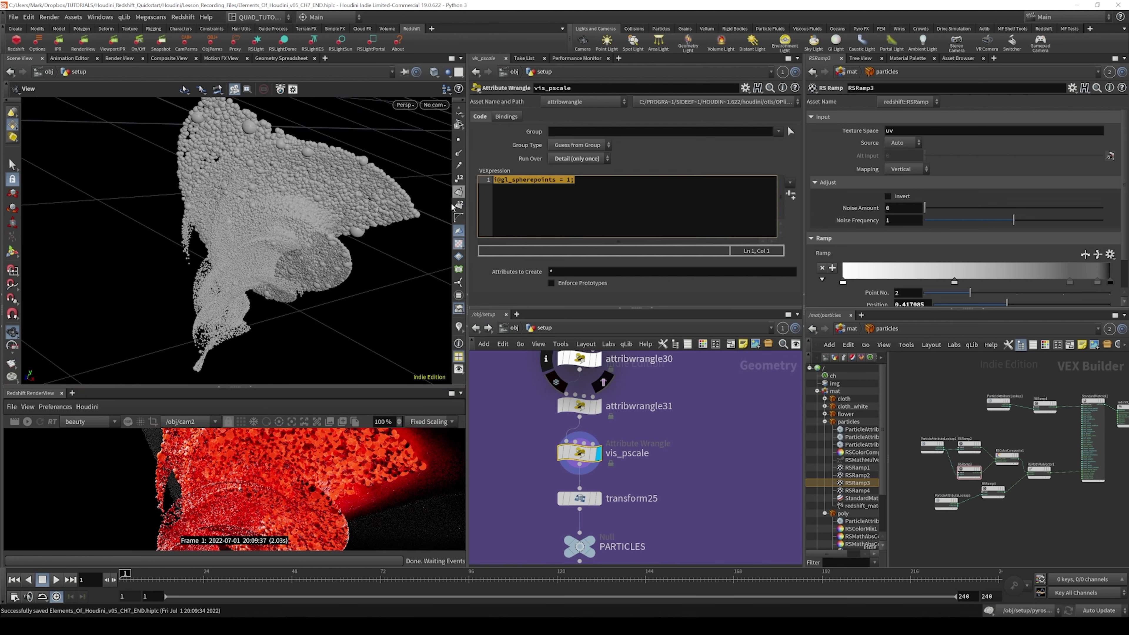
pyautogui.scroll(5, 267, 213)
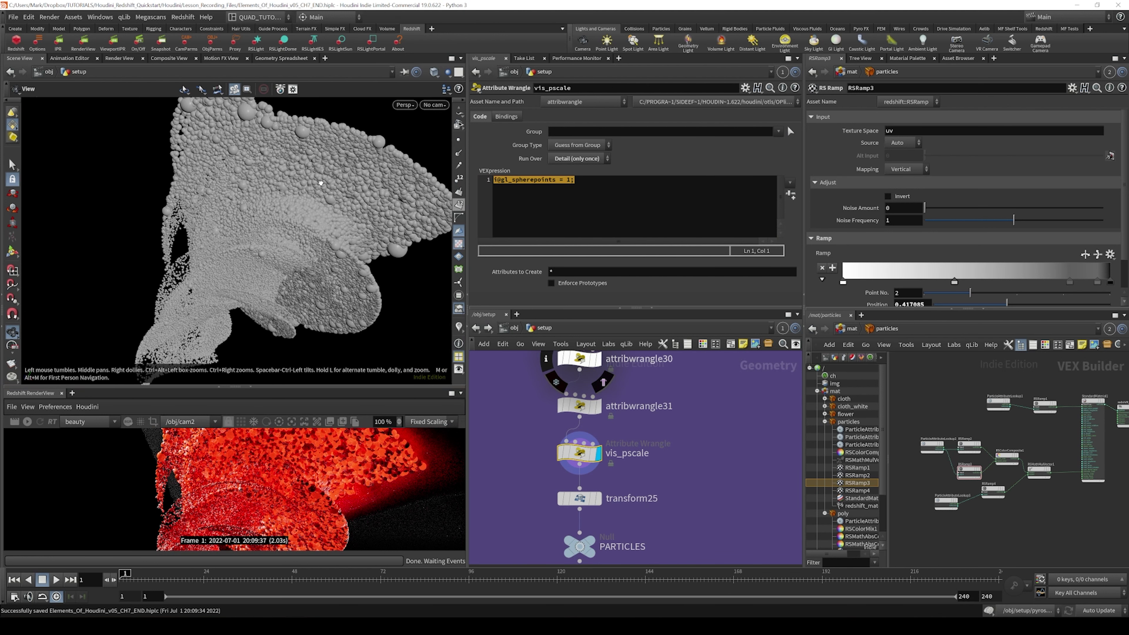
# Display attribwrangle31 and set the viewport to show particles as Lit Spheres
pyautogui.click(599, 407)
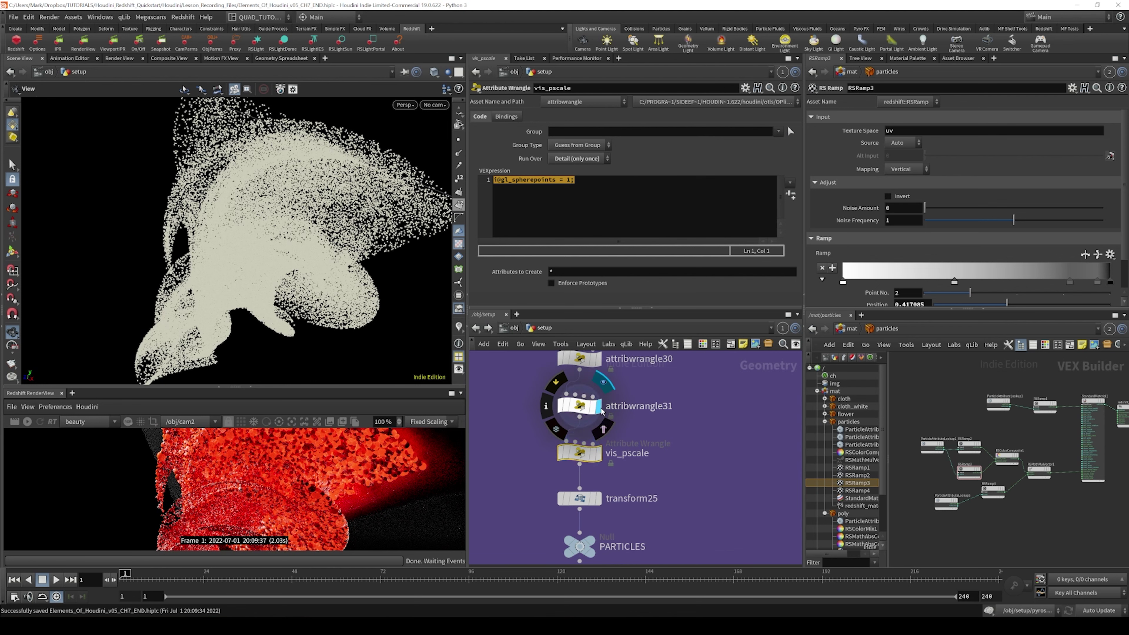
pyautogui.click(601, 411)
pyautogui.moveTo(585, 399); pyautogui.dragTo(584, 444, button='middle')
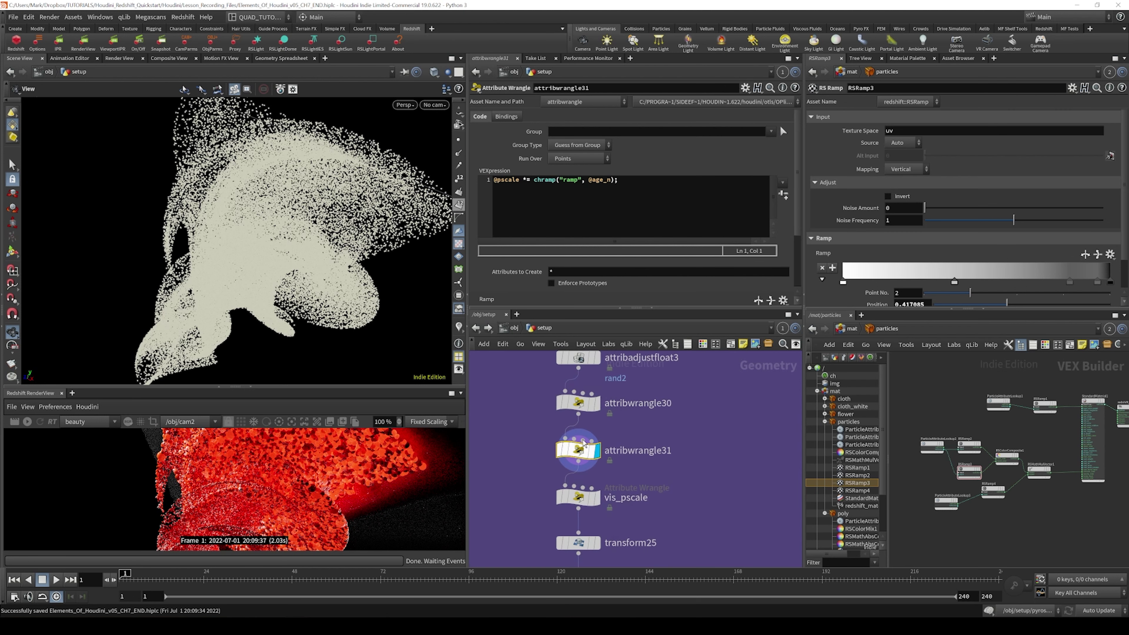
pyautogui.press('d')
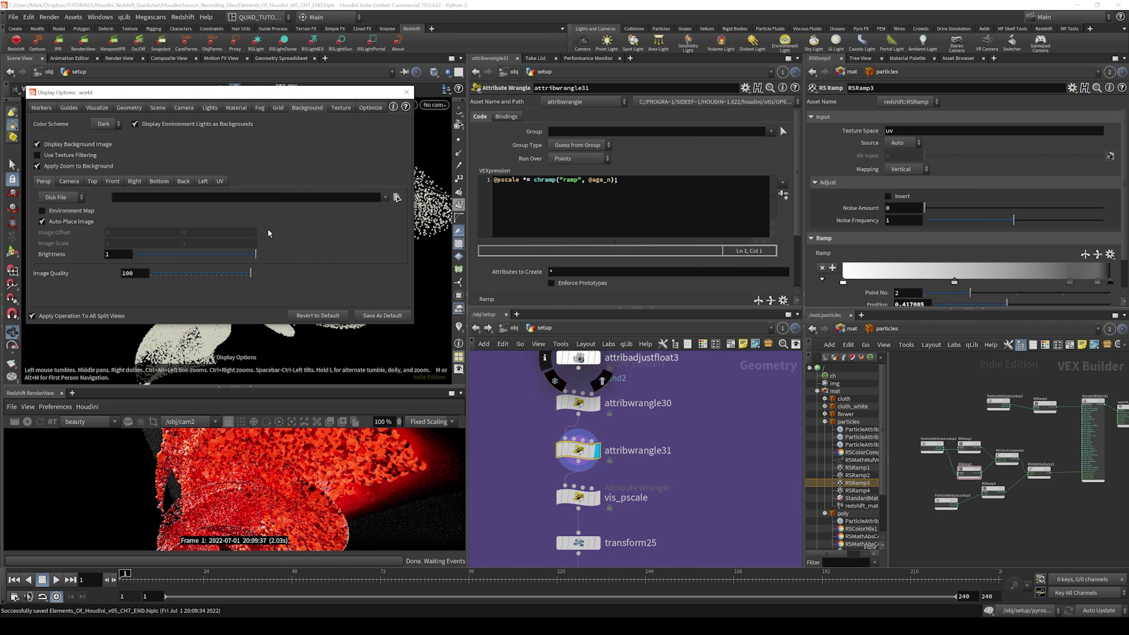
pyautogui.click(129, 107)
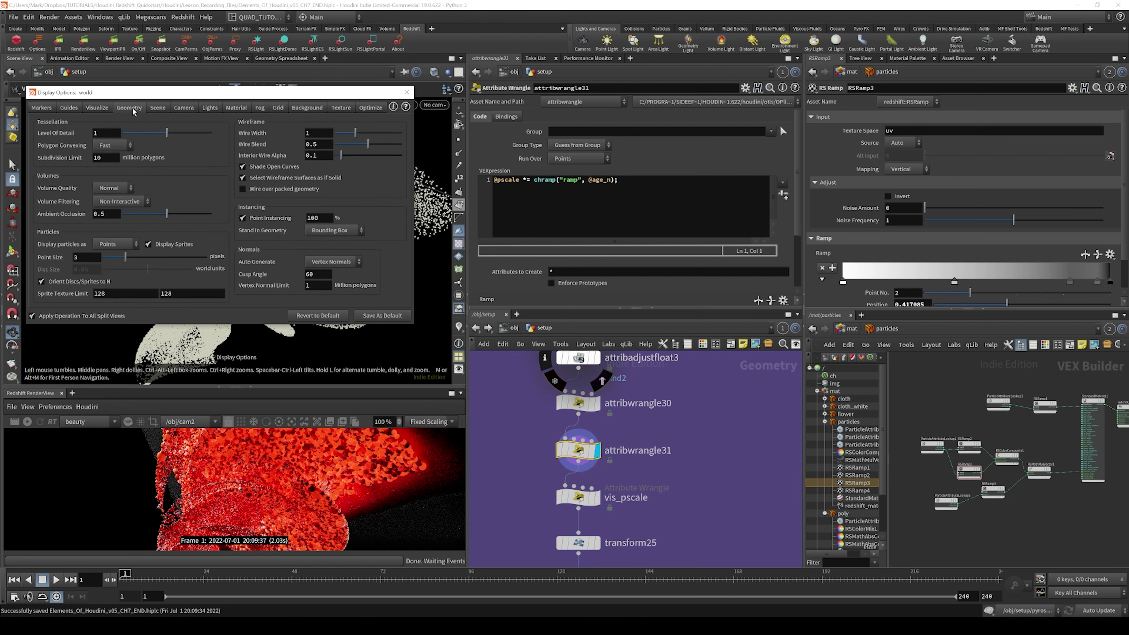
pyautogui.click(114, 244)
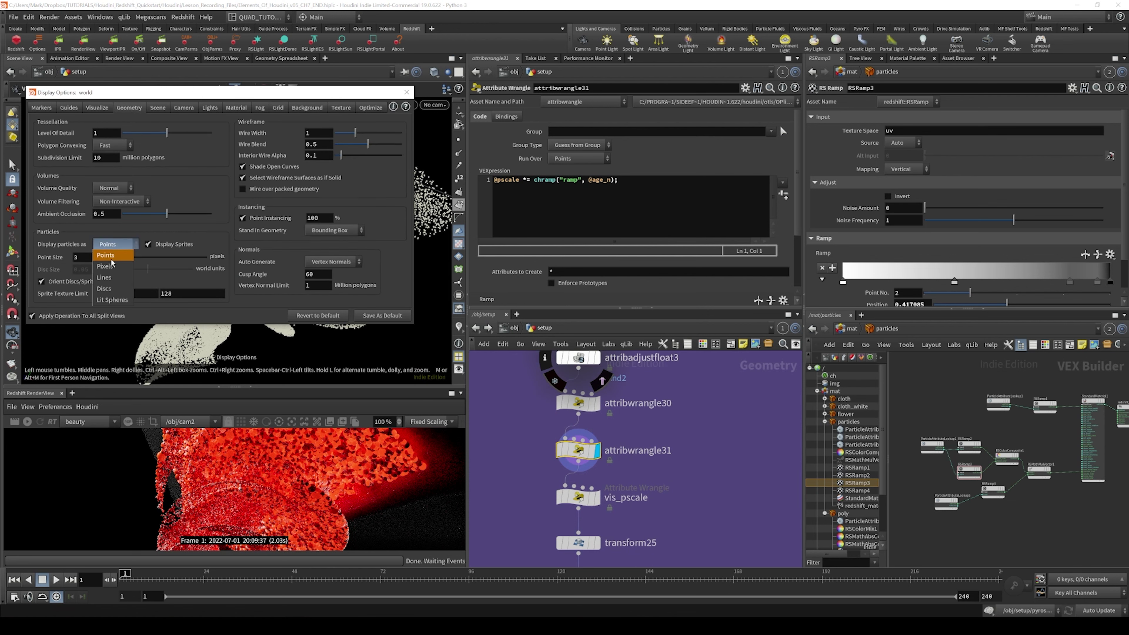
pyautogui.click(113, 300)
pyautogui.click(406, 92)
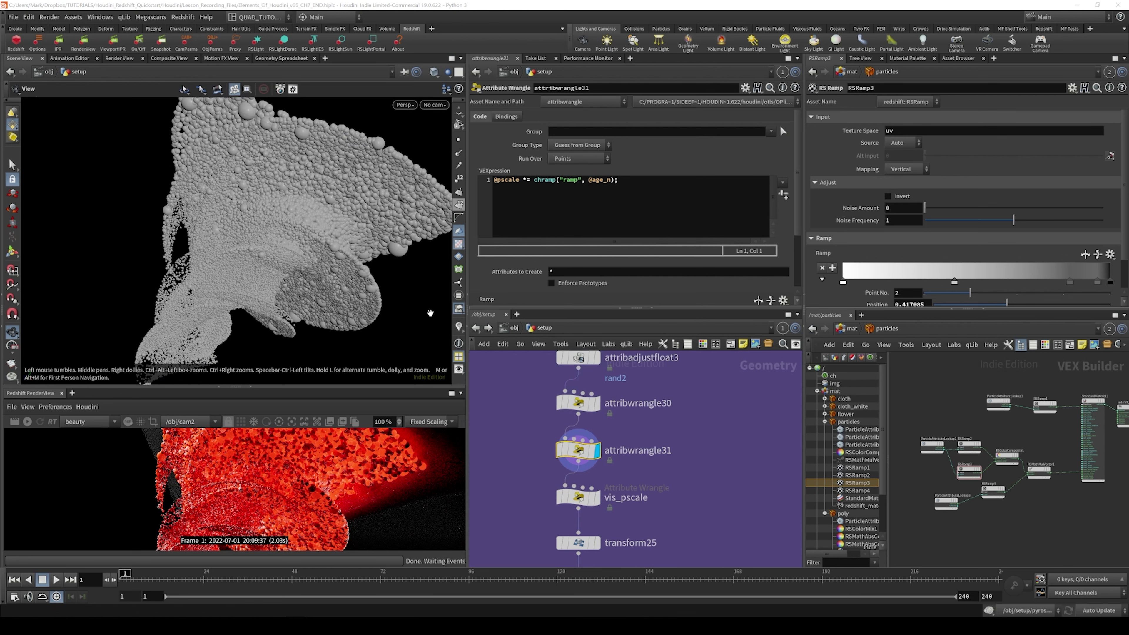
# Look over the nodes above attribwrangle31 in the setup network and save the scene
pyautogui.moveTo(680, 423); pyautogui.dragTo(680, 442, button='middle')
pyautogui.scroll(4, 680, 441)
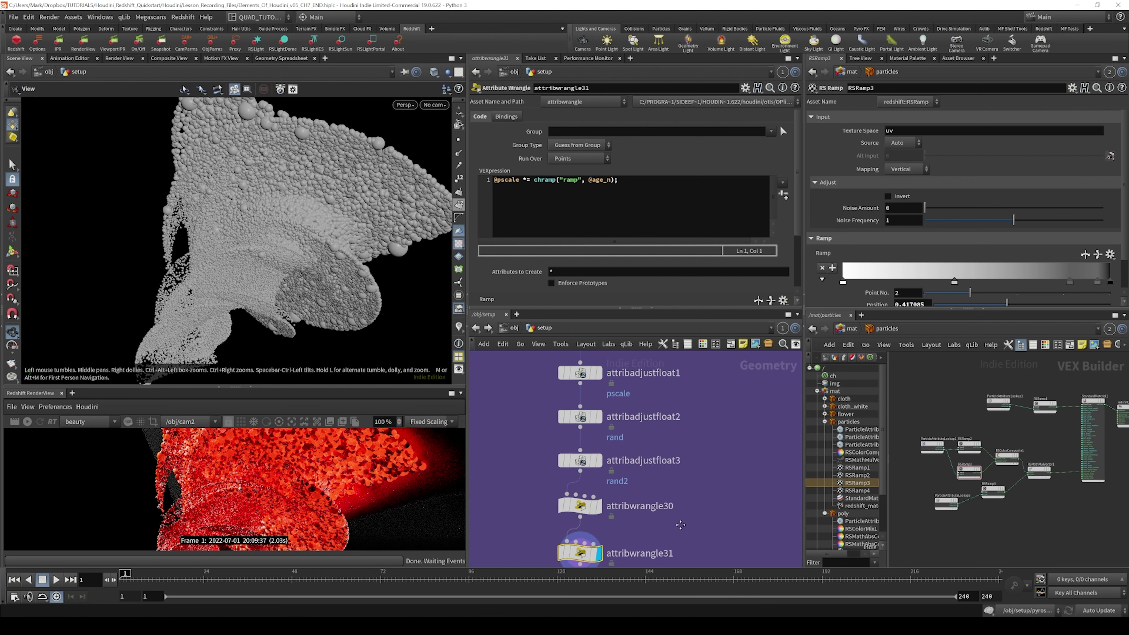
pyautogui.scroll(-1, 677, 459)
pyautogui.scroll(-2, 677, 459)
pyautogui.hotkey('ctrl', 's')
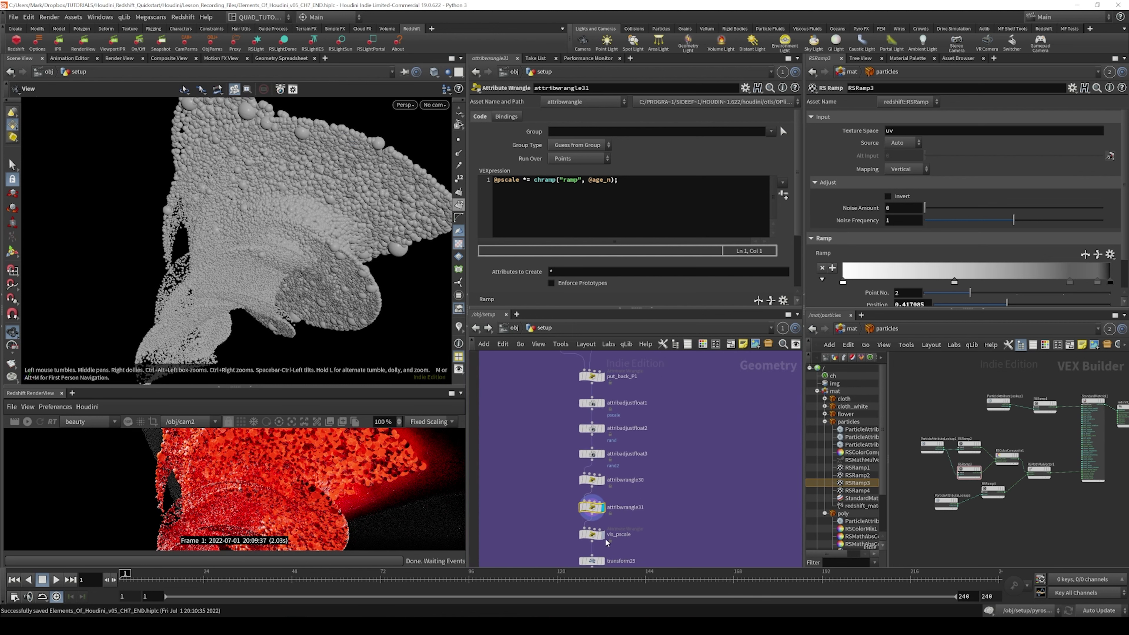
# Examine the settings of attribadjustfloat1, attribadjustfloat2, attribadjustfloat3 and the attribwrangle30 code in the particle chain
pyautogui.scroll(-5, 685, 507)
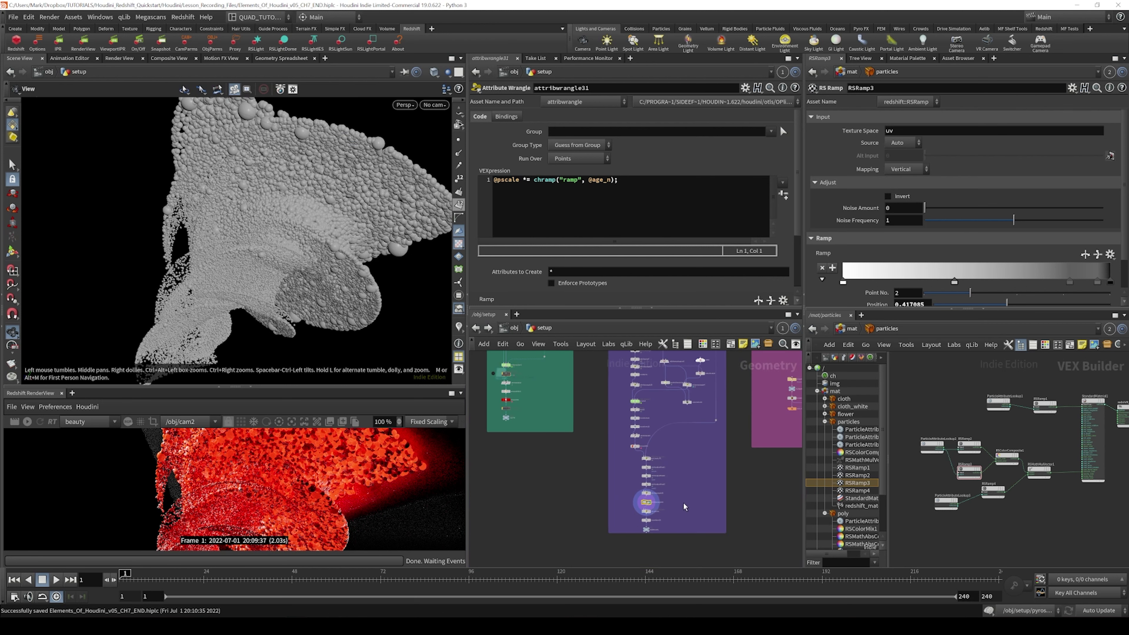
pyautogui.scroll(10, 648, 456)
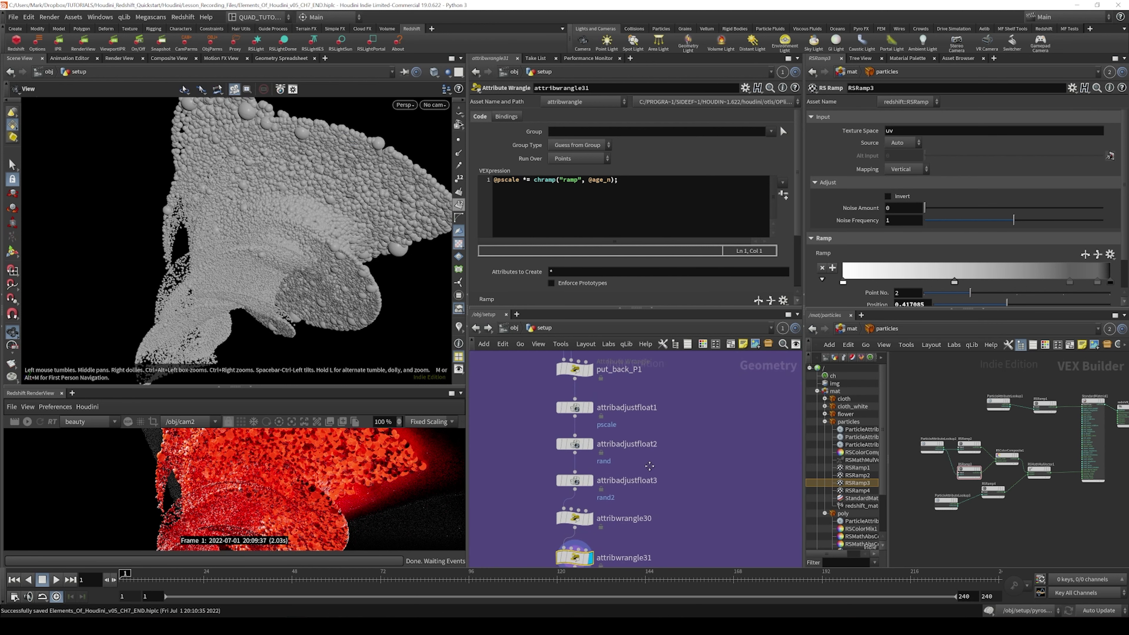
pyautogui.click(587, 413)
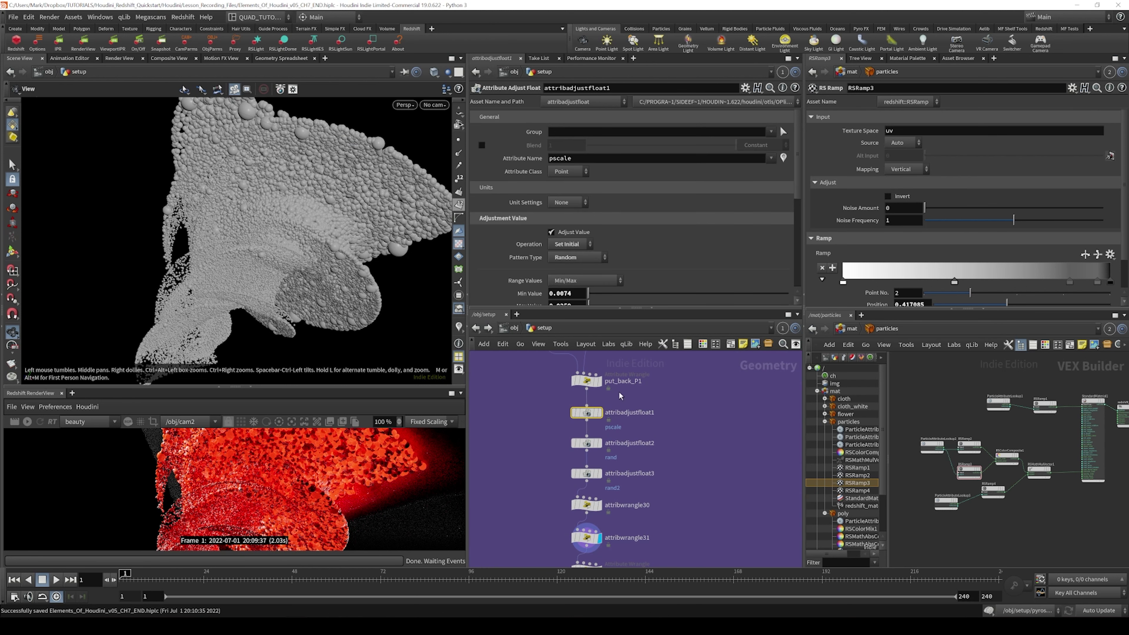
pyautogui.click(587, 443)
pyautogui.click(587, 473)
pyautogui.click(574, 506)
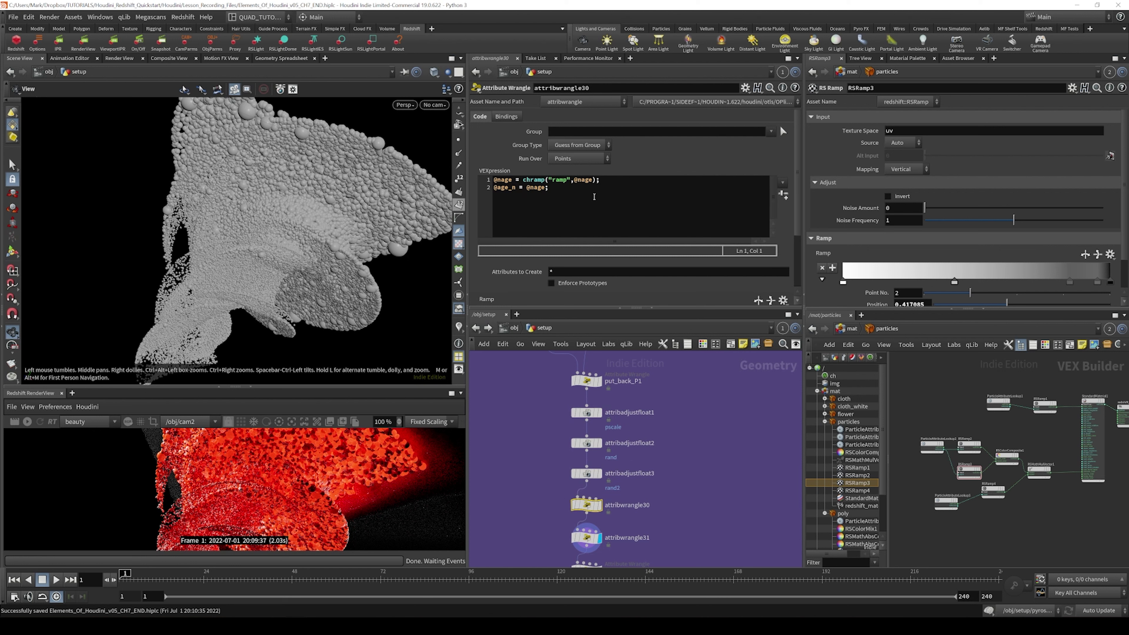
pyautogui.click(630, 513)
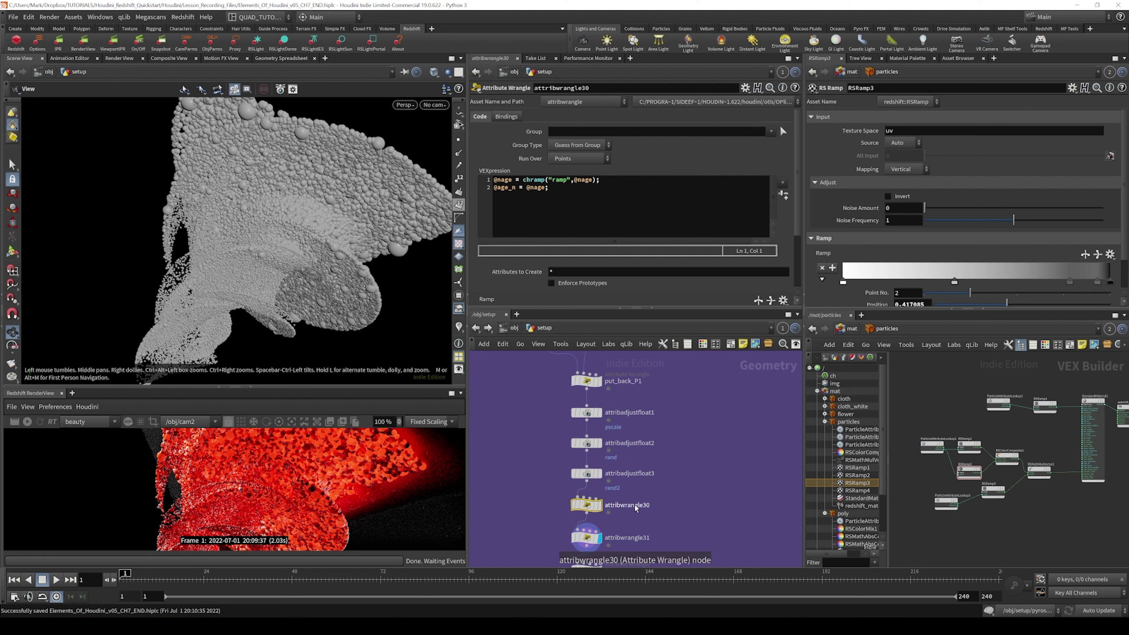
# Examine the random value range and Remap Ramp of the pscale attribadjustfloat1 node and its place in the particle chain
pyautogui.moveTo(537, 405); pyautogui.dragTo(607, 422)
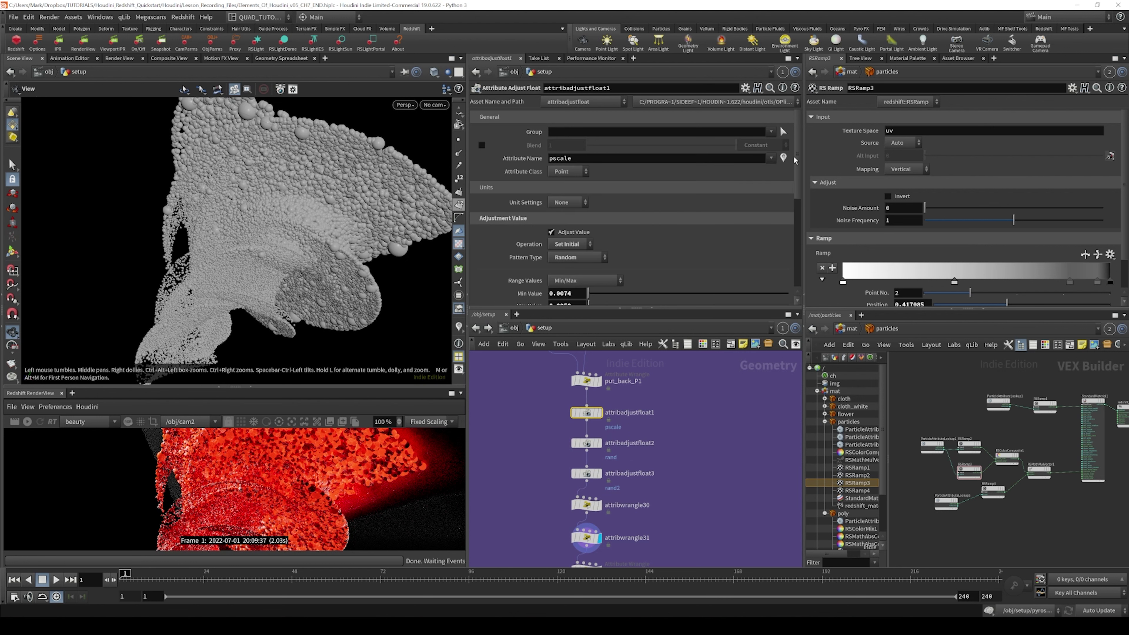
pyautogui.scroll(-5, 799, 211)
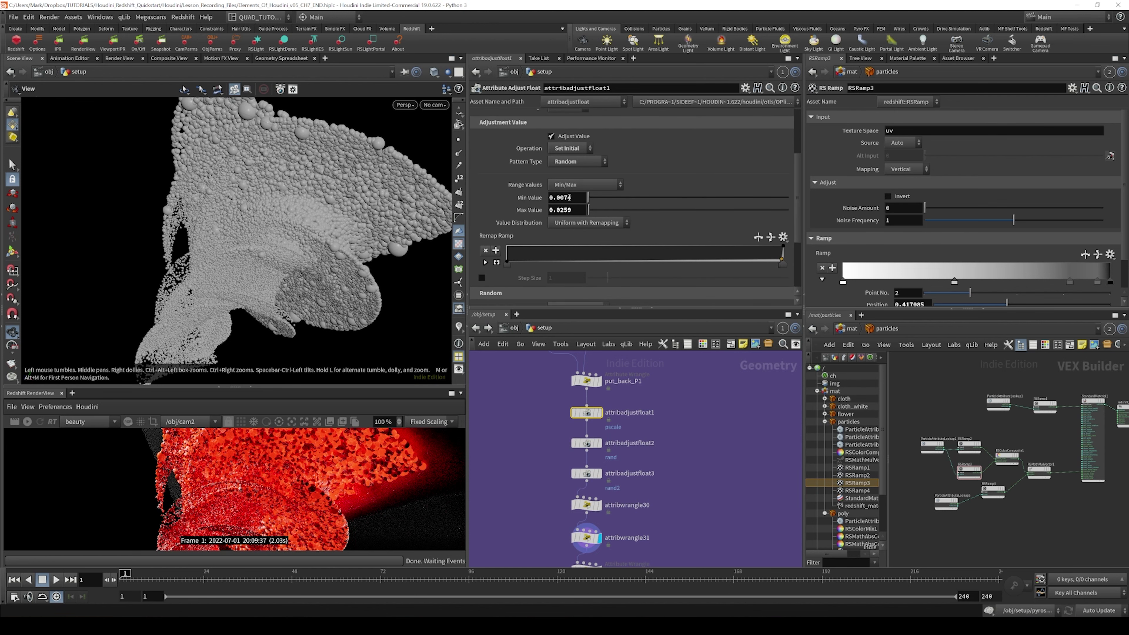
pyautogui.moveTo(778, 261)
pyautogui.mouseDown()
pyautogui.moveTo(637, 264)
pyautogui.moveTo(781, 260)
pyautogui.mouseUp()
pyautogui.scroll(-4, 671, 421)
pyautogui.moveTo(671, 421); pyautogui.dragTo(673, 453, button='middle')
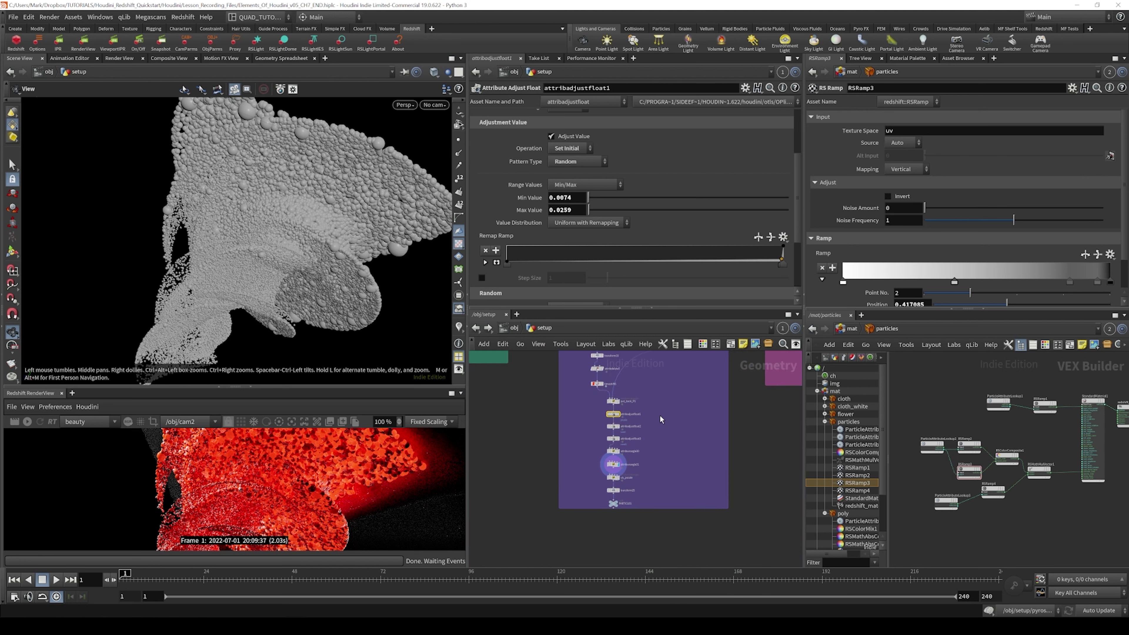
pyautogui.scroll(4, 618, 420)
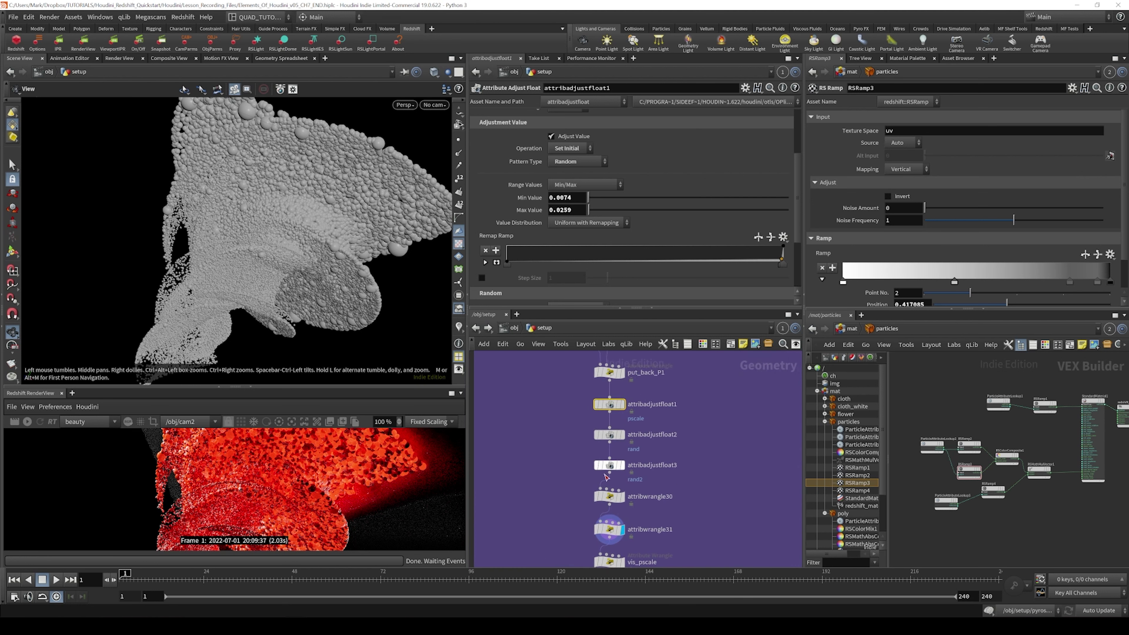
pyautogui.moveTo(662, 471); pyautogui.dragTo(660, 434, button='middle')
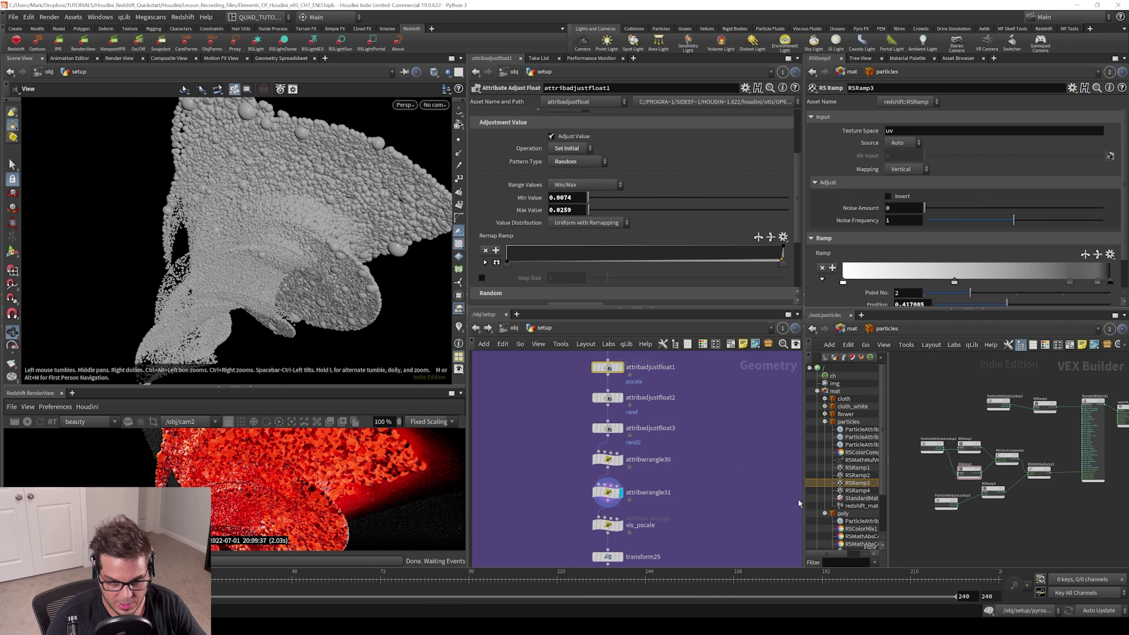
pyautogui.moveTo(778, 492); pyautogui.dragTo(753, 450, button='middle')
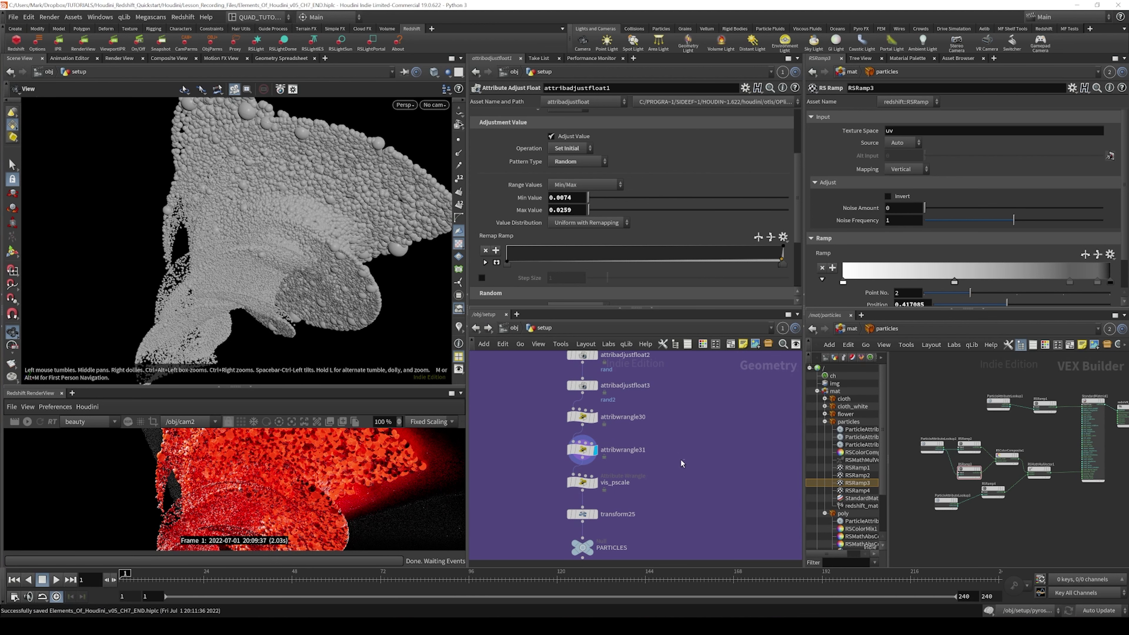
# Select attribwrangle31 and set the viewport's display options to show particles as Points
pyautogui.click(582, 449)
pyautogui.press('d')
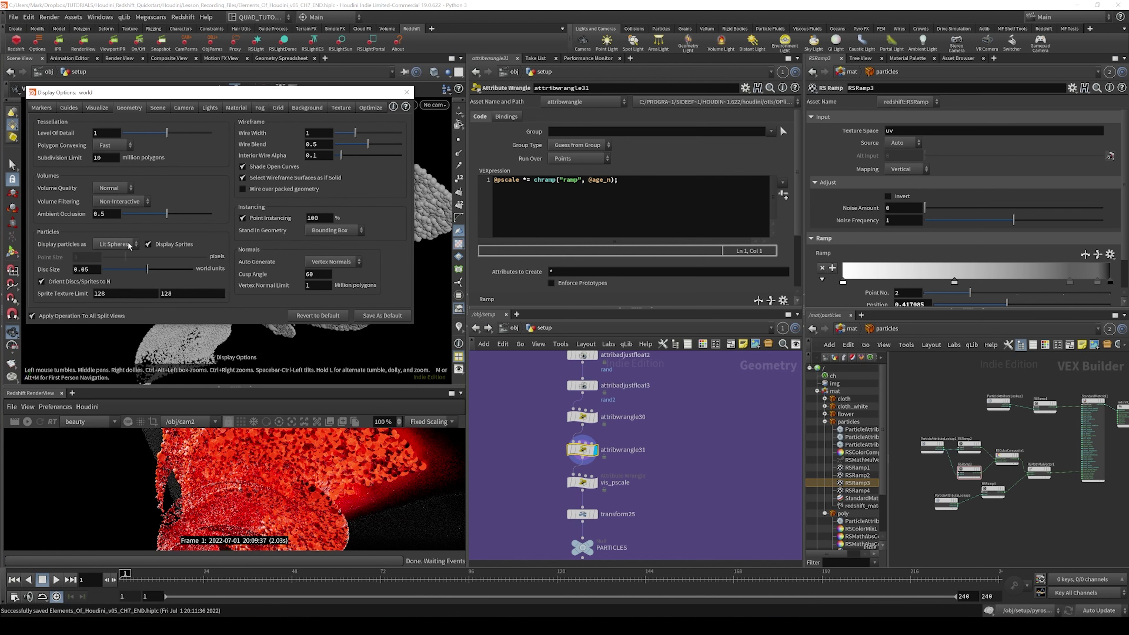
pyautogui.click(116, 244)
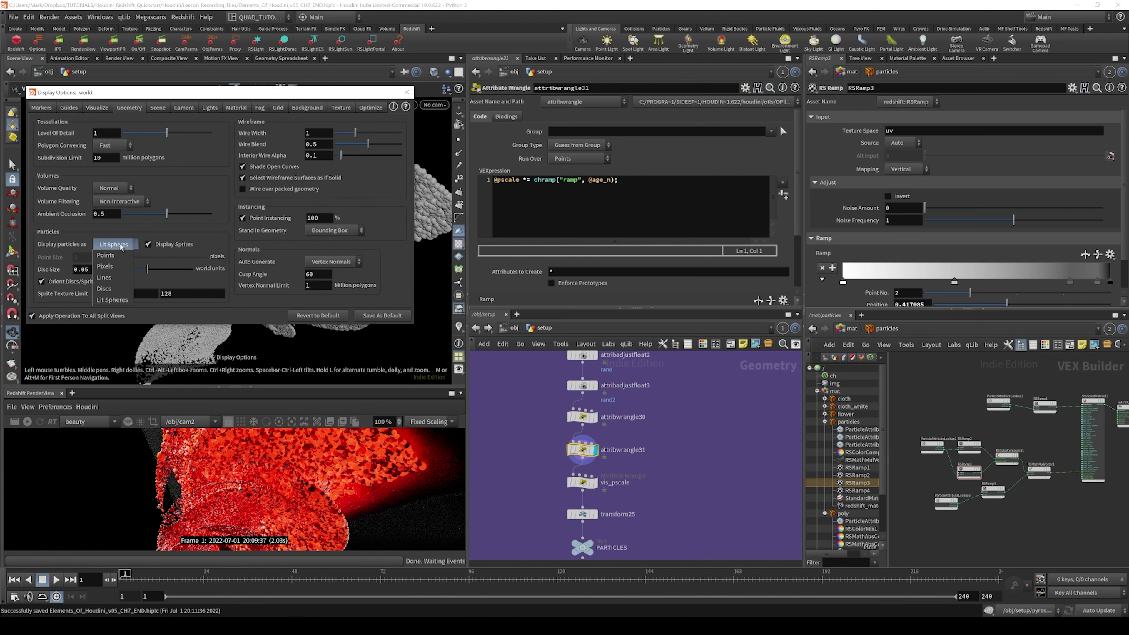
pyautogui.click(406, 92)
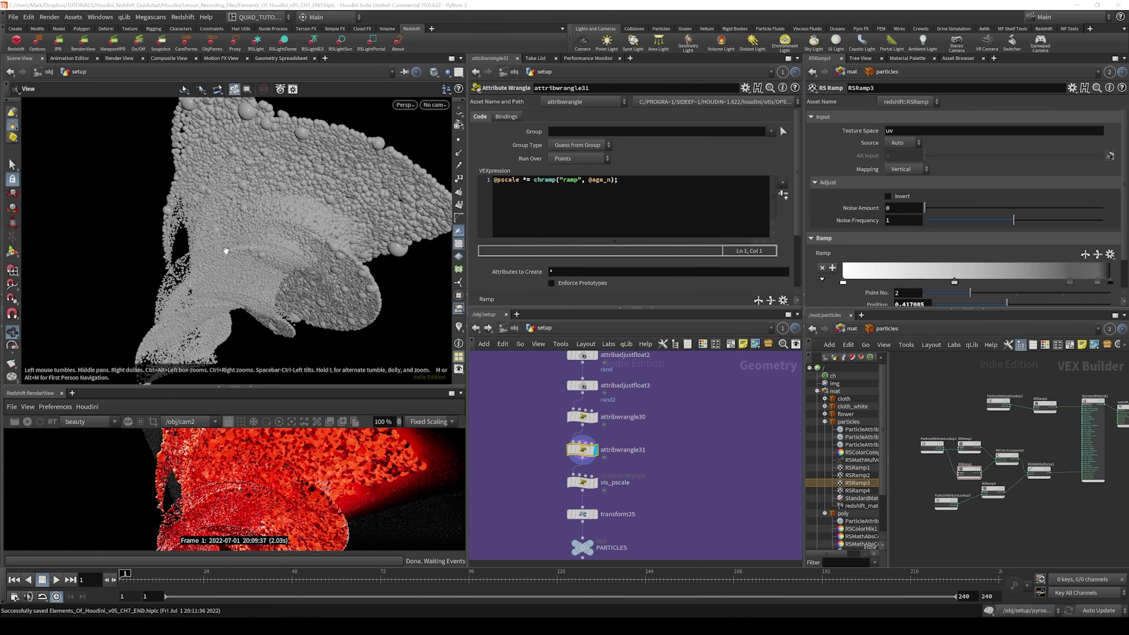
pyautogui.press('d')
pyautogui.click(134, 244)
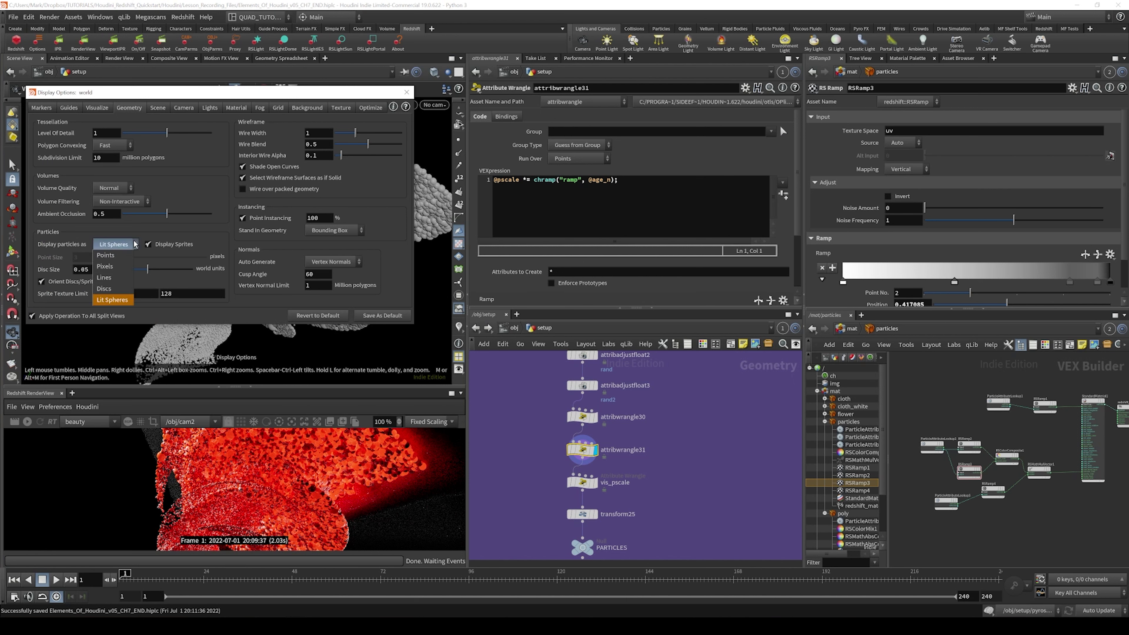
pyautogui.click(127, 256)
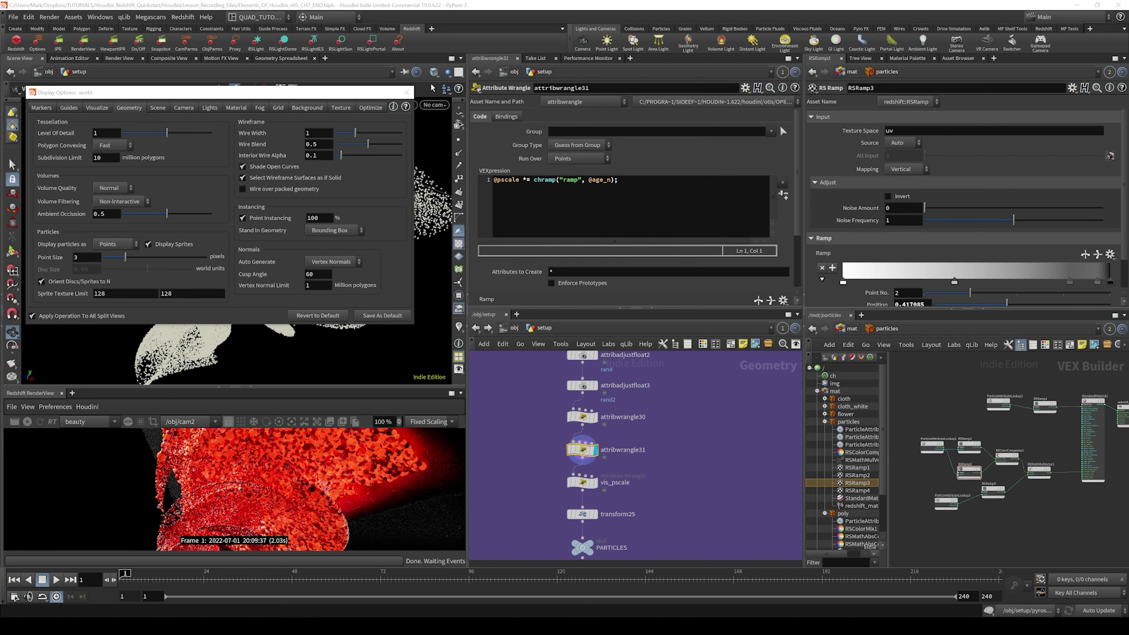
pyautogui.click(406, 92)
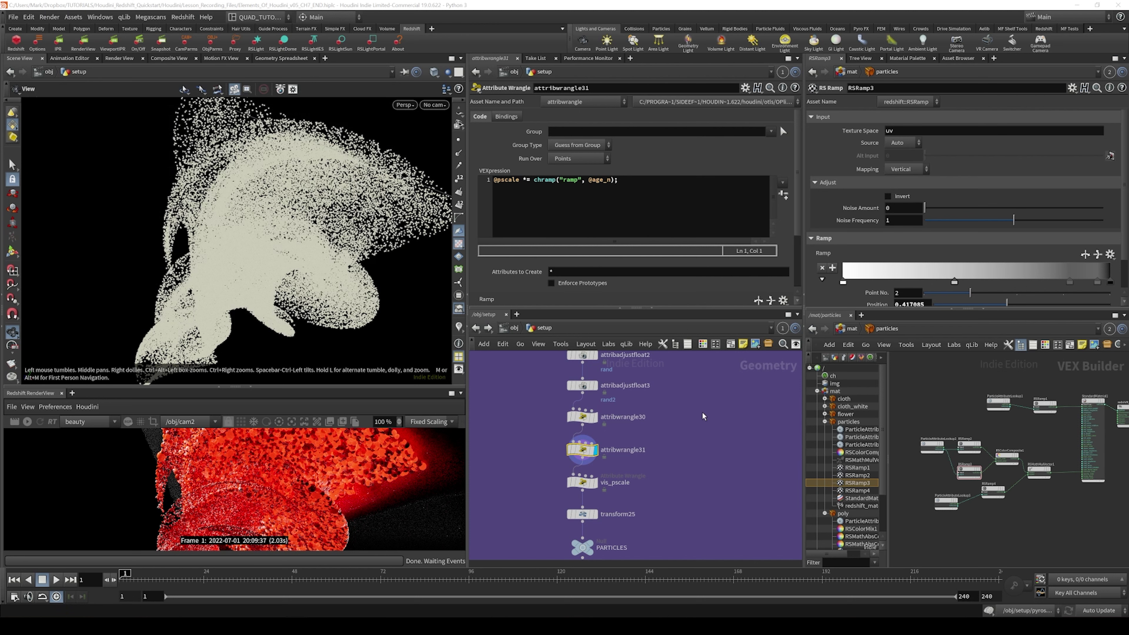
# Display the vis_pscale wrangle below attribwrangle31
pyautogui.moveTo(703, 416); pyautogui.dragTo(699, 350, button='middle')
pyautogui.click(592, 422)
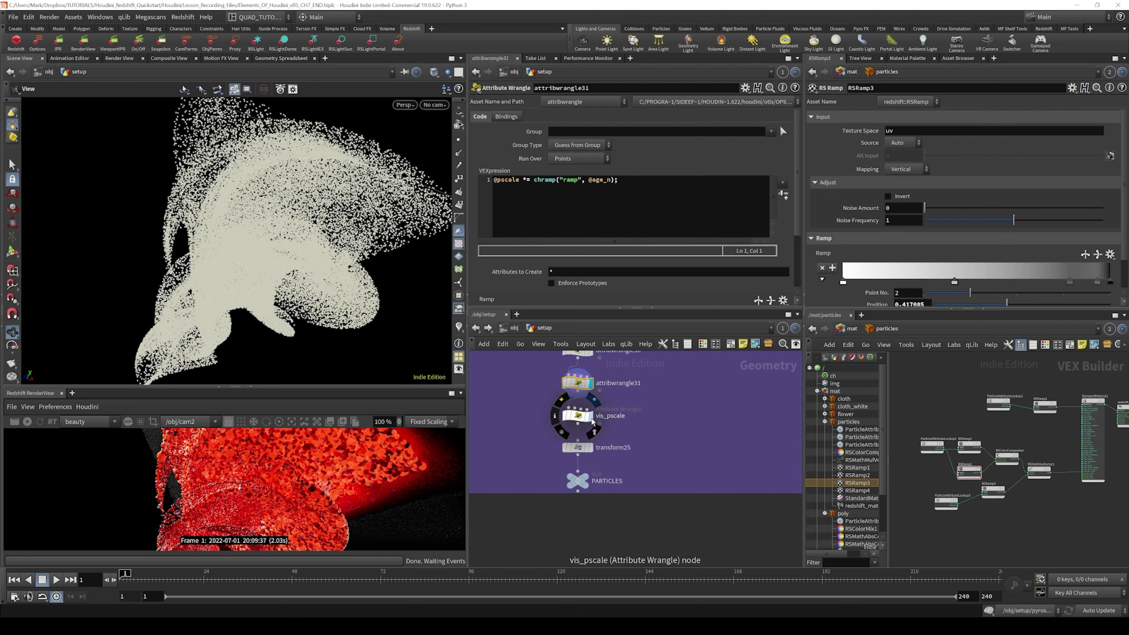
pyautogui.click(593, 422)
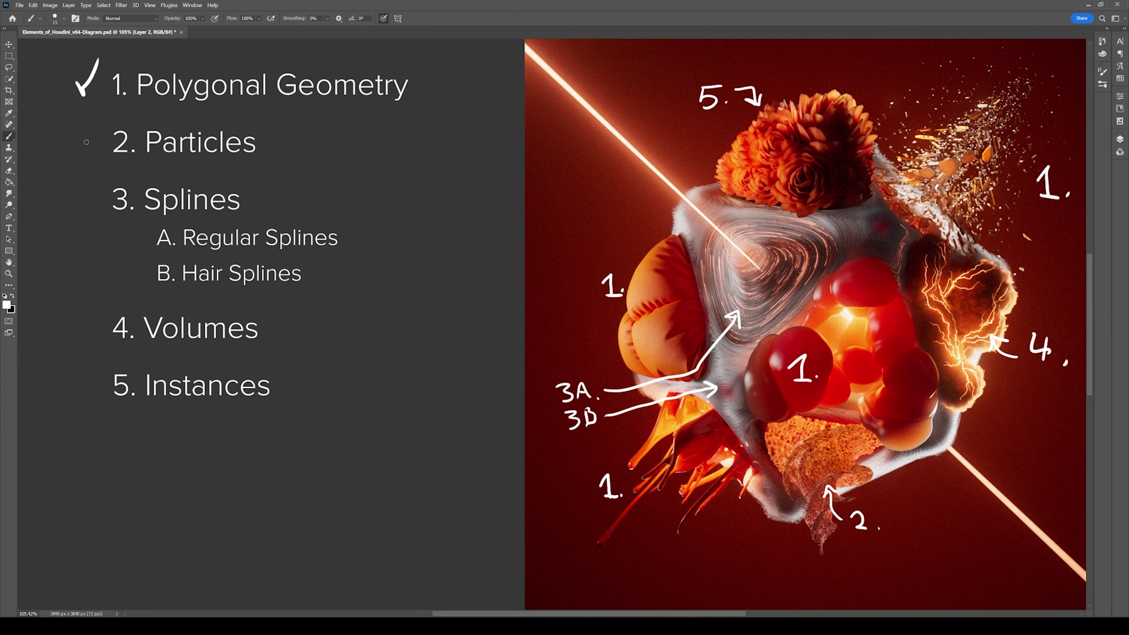
# Switch to the Photoshop diagram and brush a white check mark beside "2. Particles"
pyautogui.moveTo(81, 135)
pyautogui.mouseDown()
pyautogui.moveTo(87, 152)
pyautogui.moveTo(101, 113)
pyautogui.mouseUp()
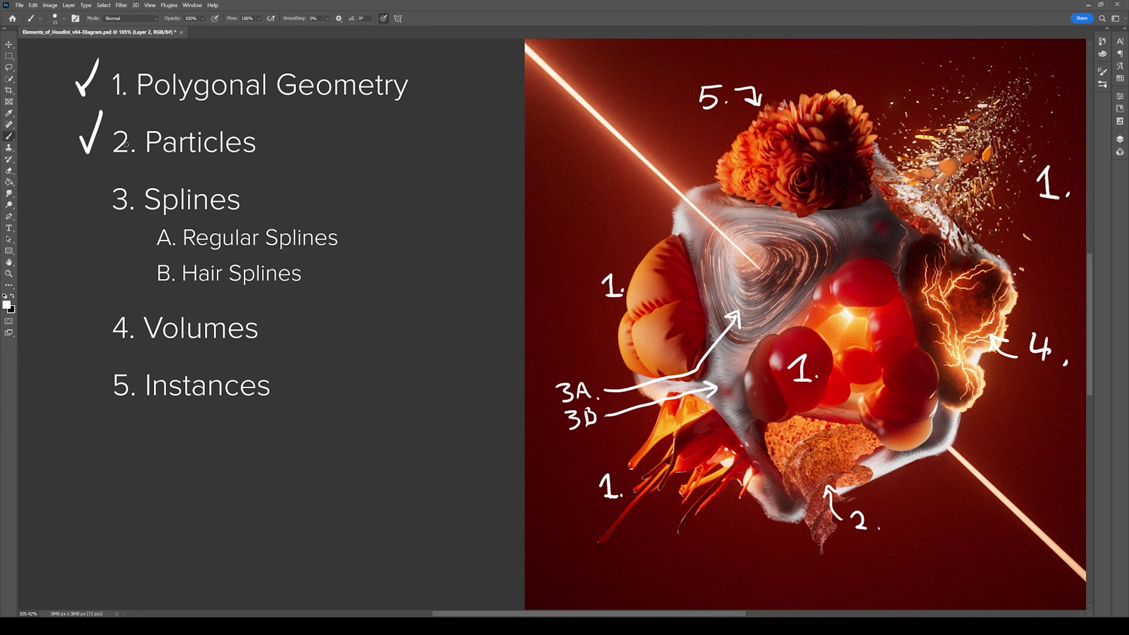